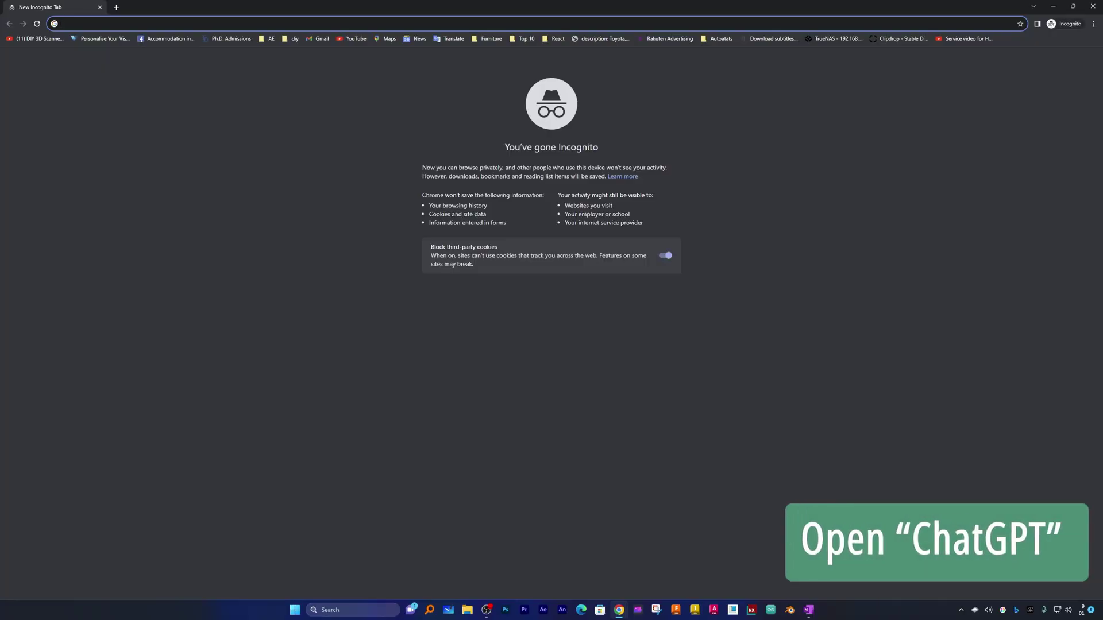
Step: Open chat.openai.com in a new incognito window
{"action": "type", "text": "chatgpt"}
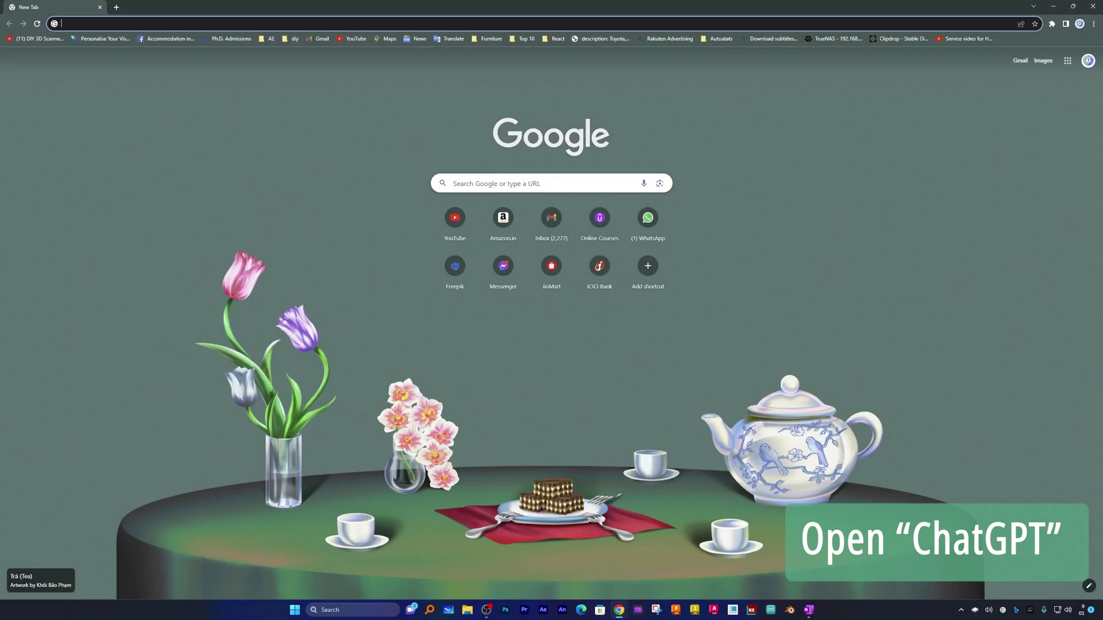
{"action": "left_click", "coordinate": [1093, 24]}
{"action": "left_click", "coordinate": [1028, 53]}
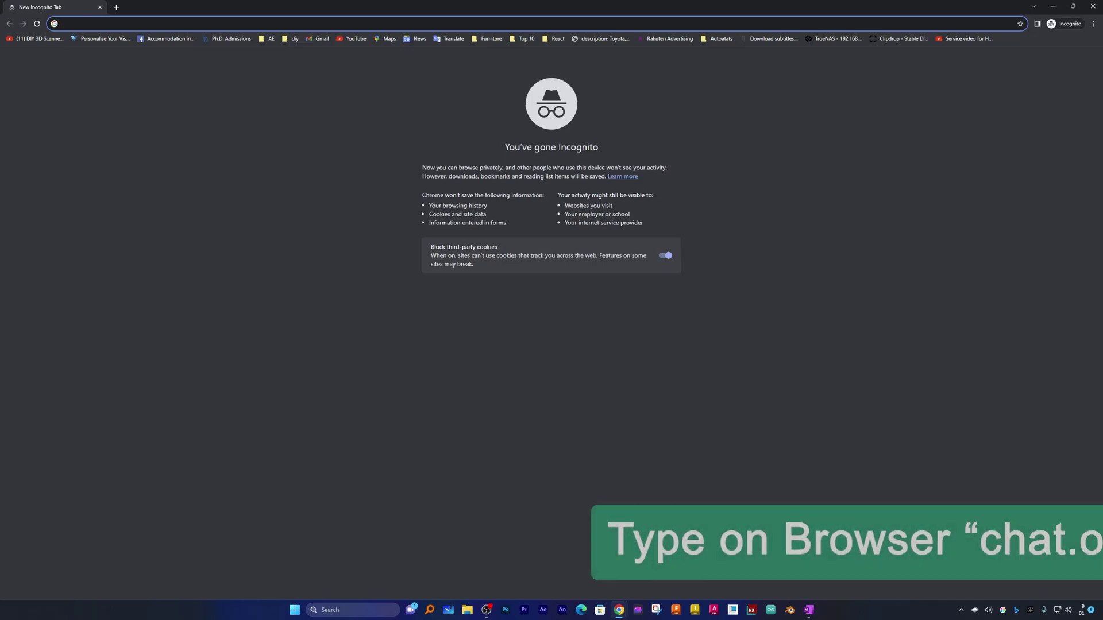
{"action": "type", "text": "chat.openai.com"}
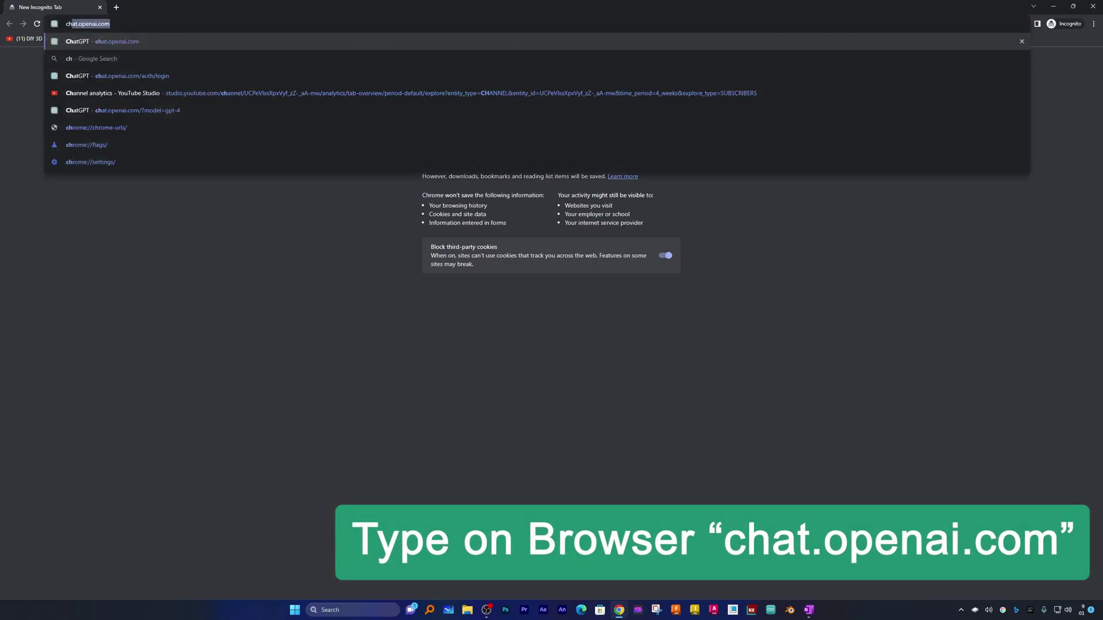
{"action": "key", "text": "Return"}
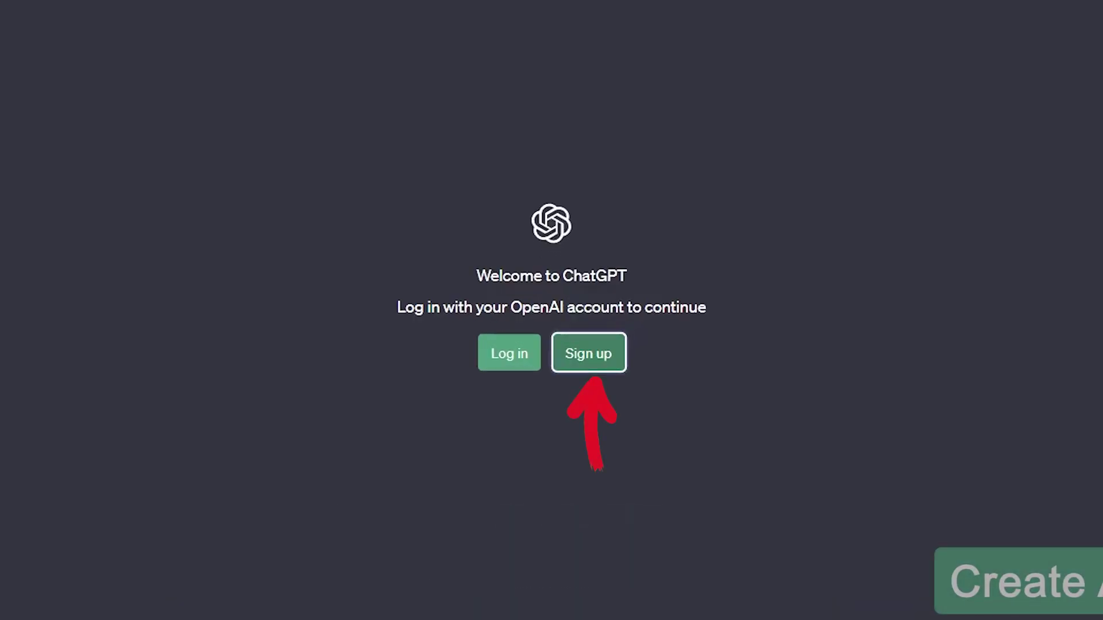
Step: Start signing up for a ChatGPT account and choose to continue with Google
{"action": "left_click", "coordinate": [569, 338]}
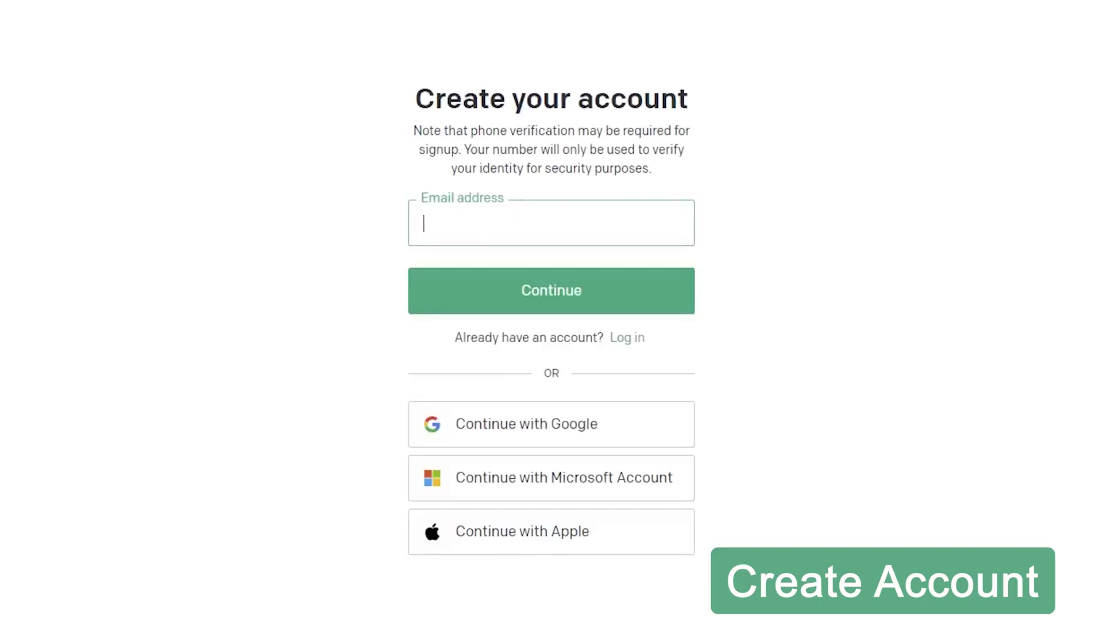
{"action": "left_click", "coordinate": [526, 424]}
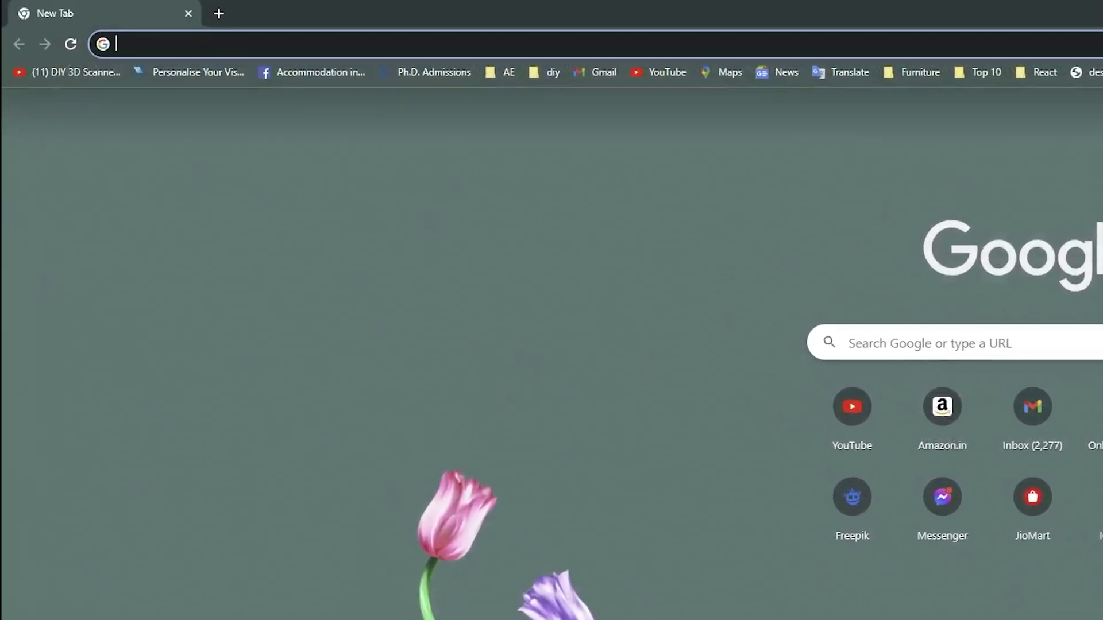
Step: Load chat.openai.com in the regular browser window and hide the chat history sidebar
{"action": "key", "text": "ctrl+l"}
{"action": "type", "text": "ch"}
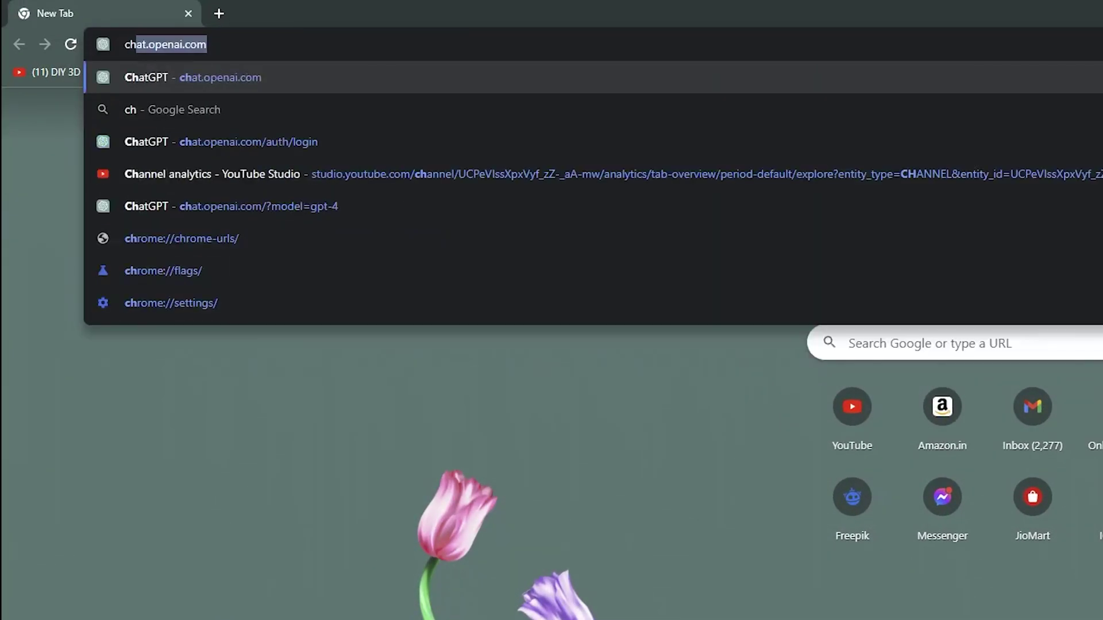
{"action": "key", "text": "Return"}
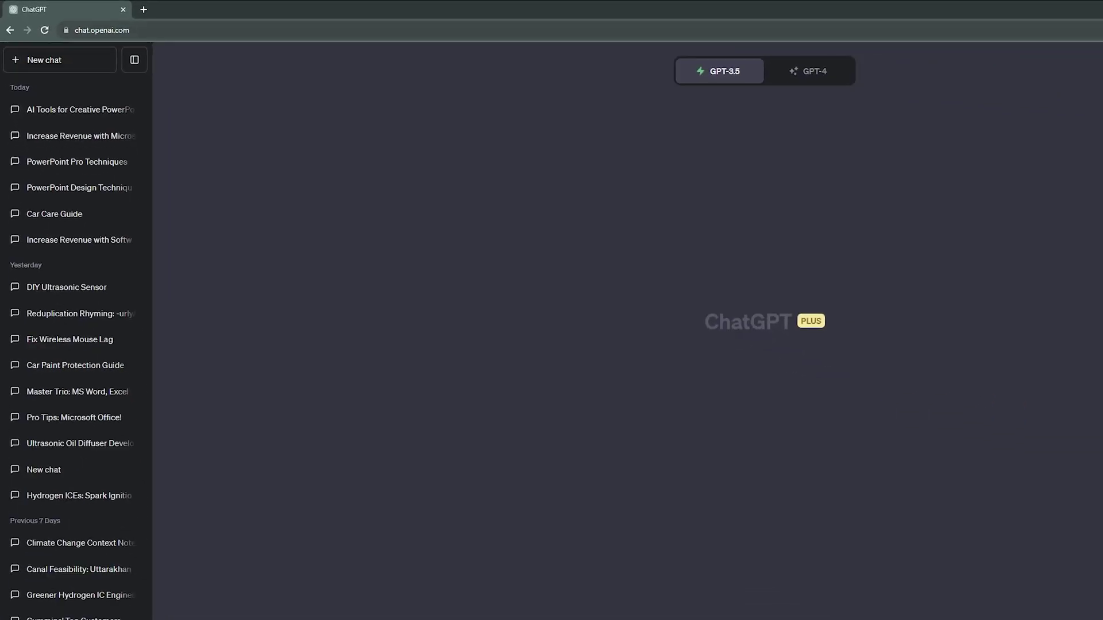
{"action": "key", "text": "ctrl+shift+s"}
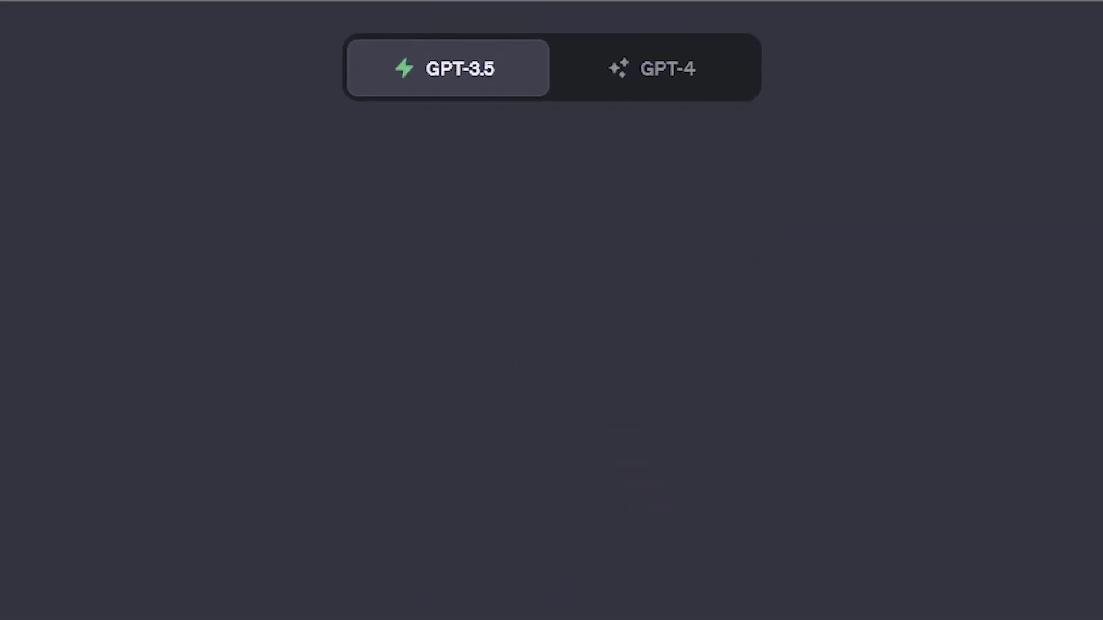
{"action": "mouse_move", "coordinate": [448, 67]}
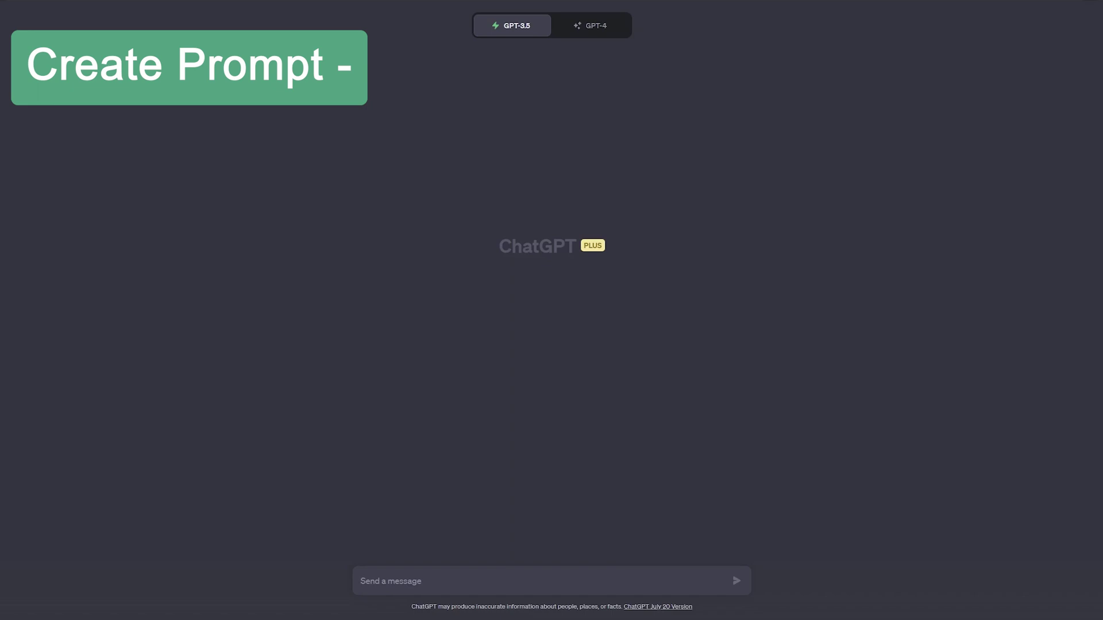
Step: Dictate a prompt for an 18-slide PowerPoint on "Understanding climate change" with titles, bullet points, image suggestions and the impact of gasoline or diesel powered automotives
{"action": "key", "text": "super+h"}
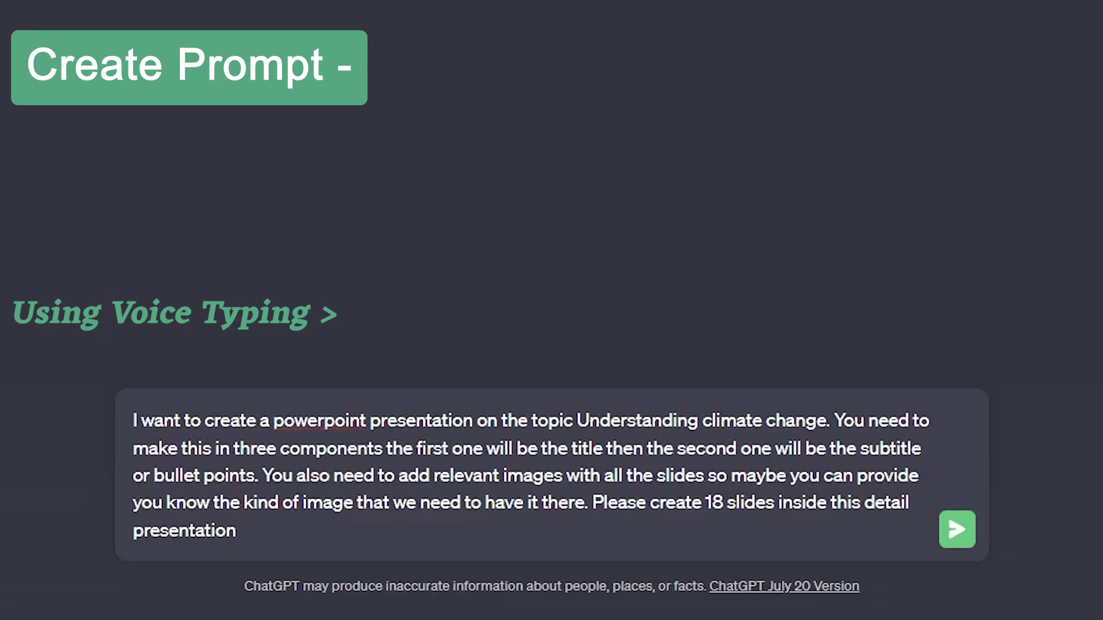
{"action": "type", "text": ". Also I want"}
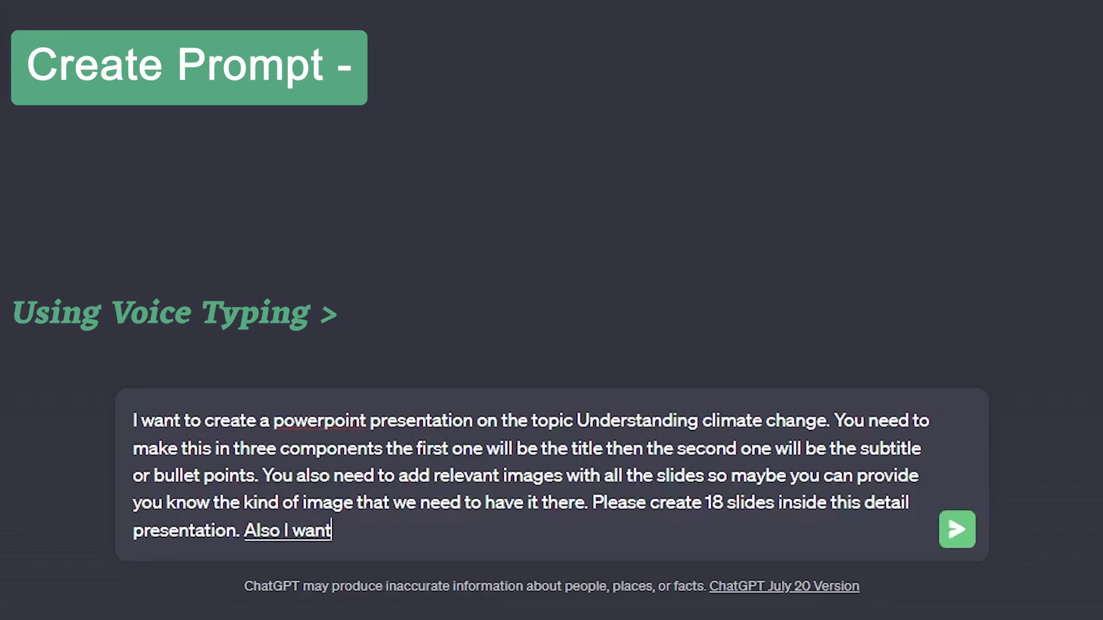
{"action": "type", "text": " you to cover"}
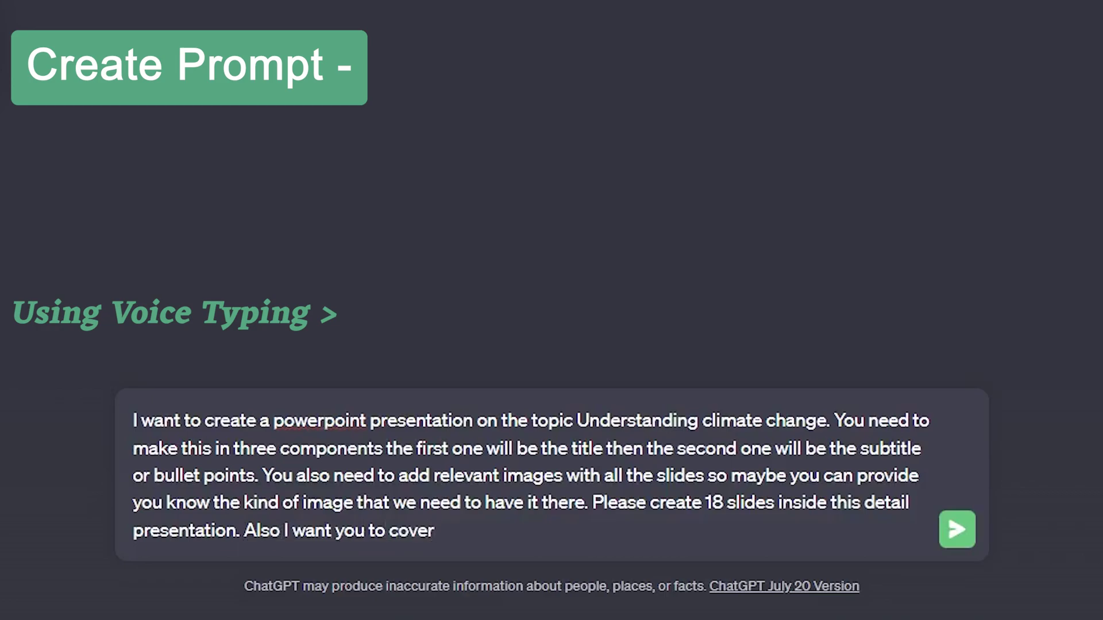
{"action": "type", "text": " the impact of gasoline powered"}
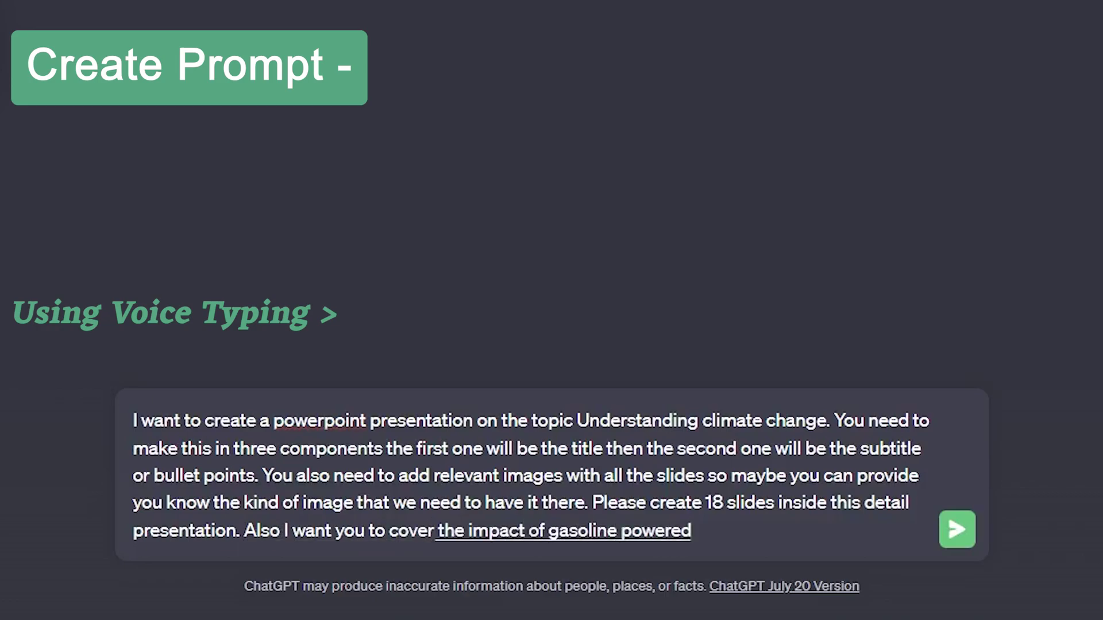
{"action": "type", "text": " or diesel powered"}
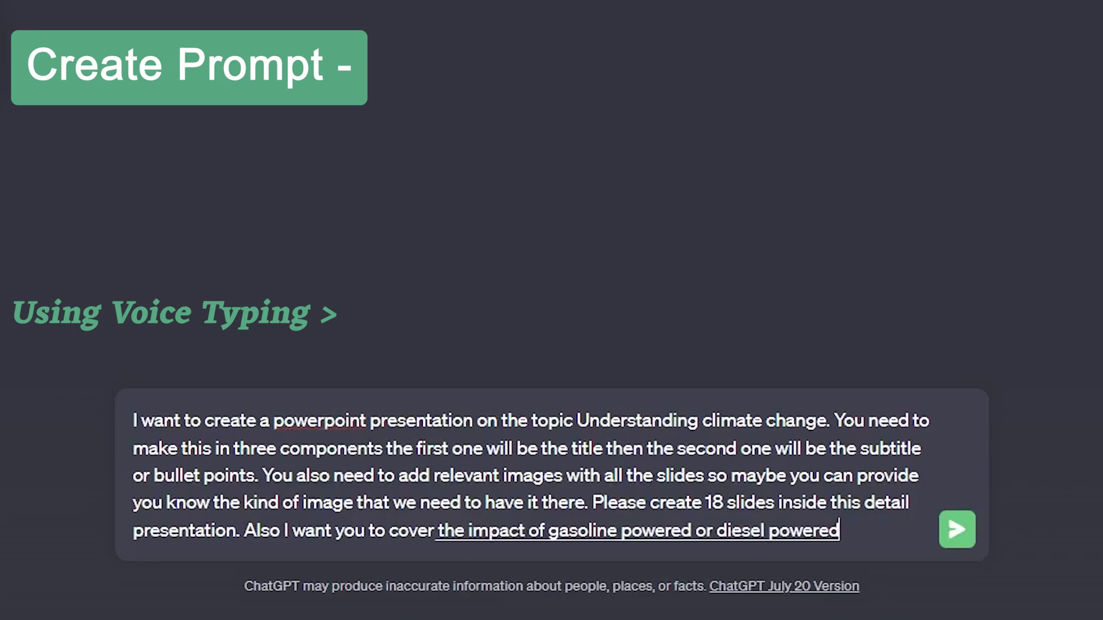
{"action": "type", "text": " automotives"}
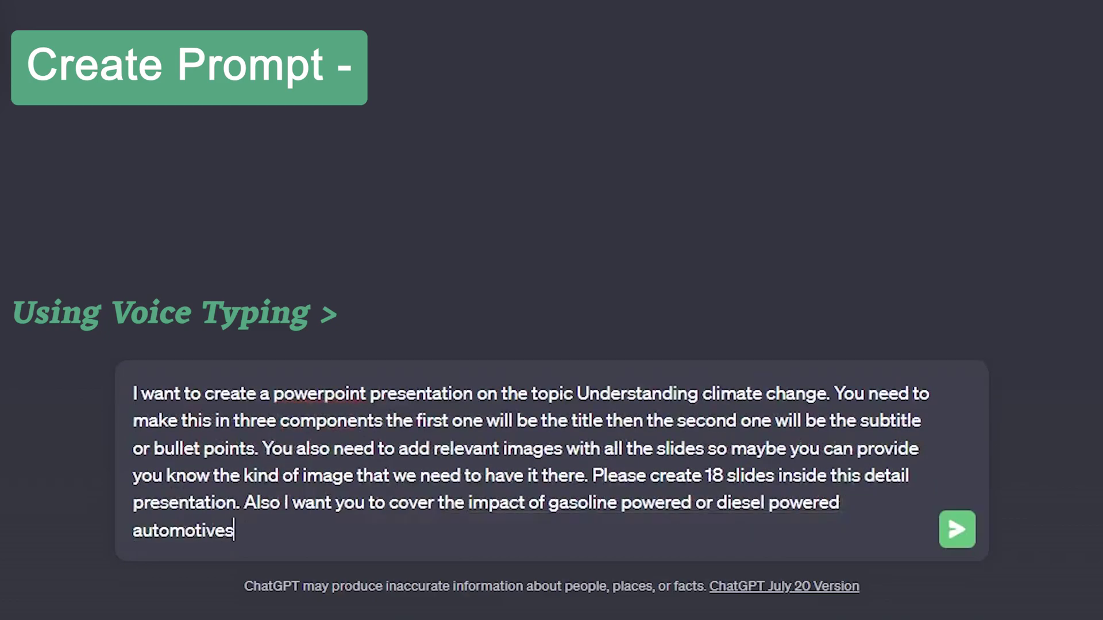
{"action": "type", "text": " in climate change"}
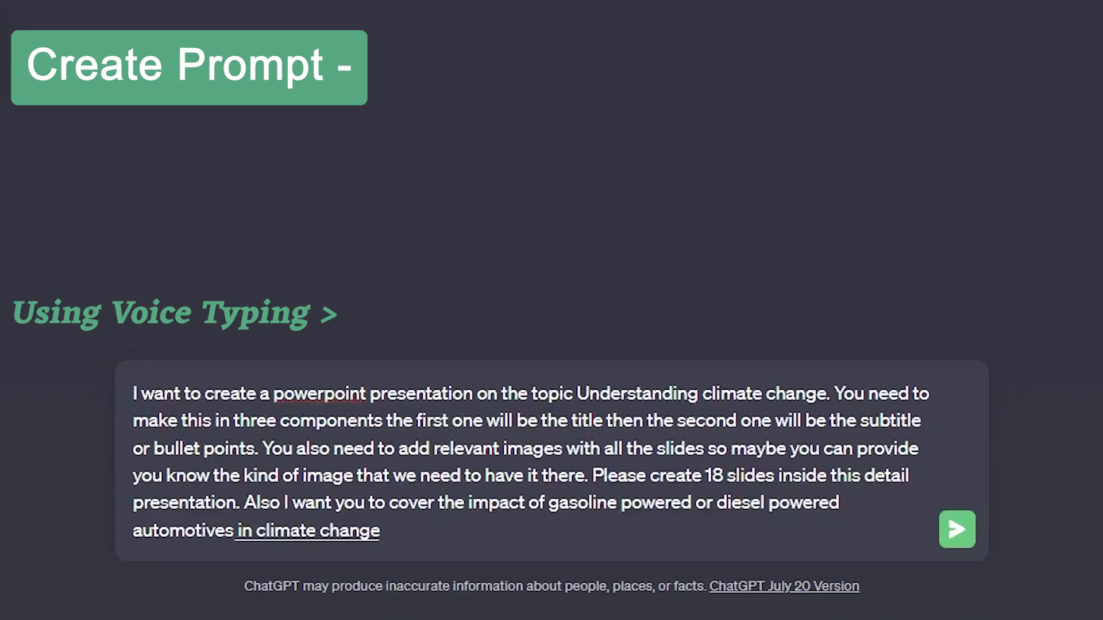
{"action": "type", "text": "."}
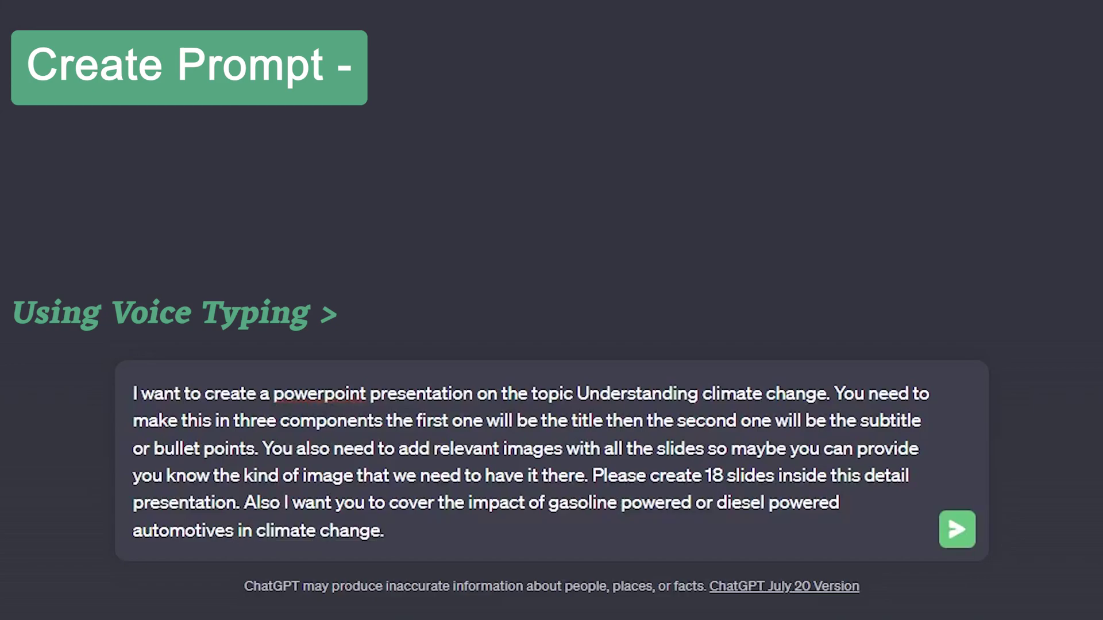
Step: Check the topic and the relevant-images request in the prompt, and send it to ChatGPT
{"action": "left_click_drag", "start_coordinate": [273, 393], "coordinate": [476, 393]}
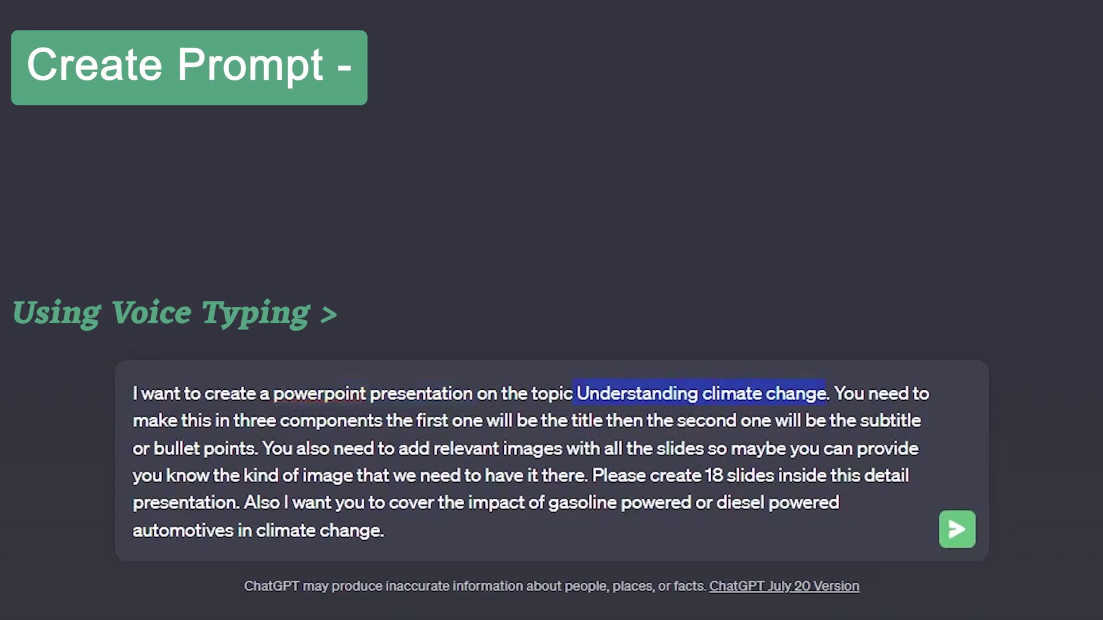
{"action": "left_click", "coordinate": [513, 420]}
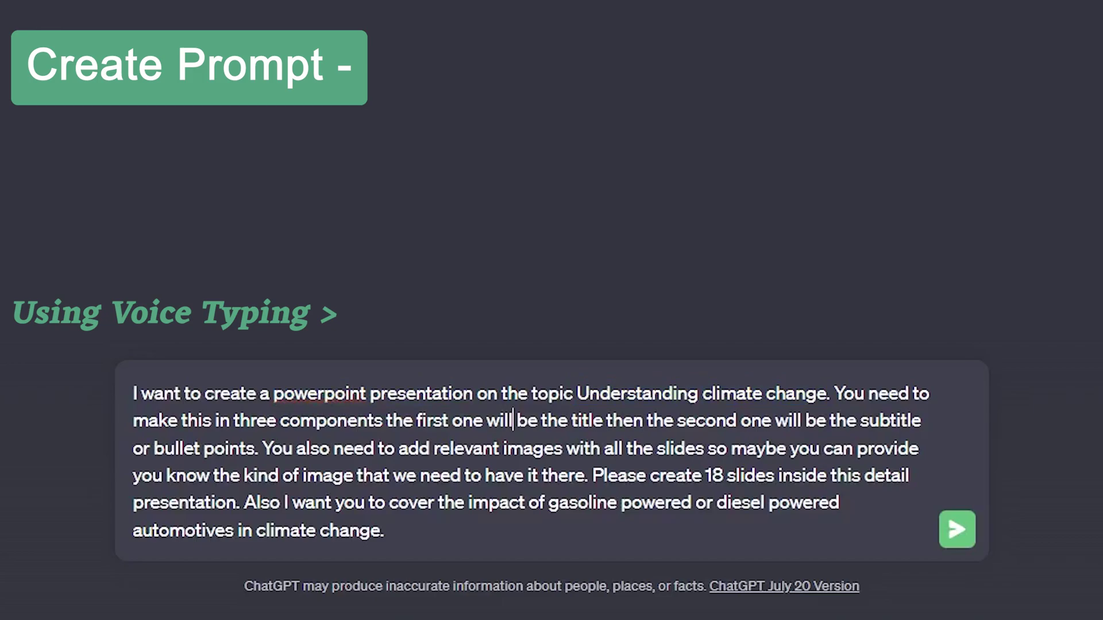
{"action": "left_click_drag", "start_coordinate": [271, 448], "coordinate": [418, 449]}
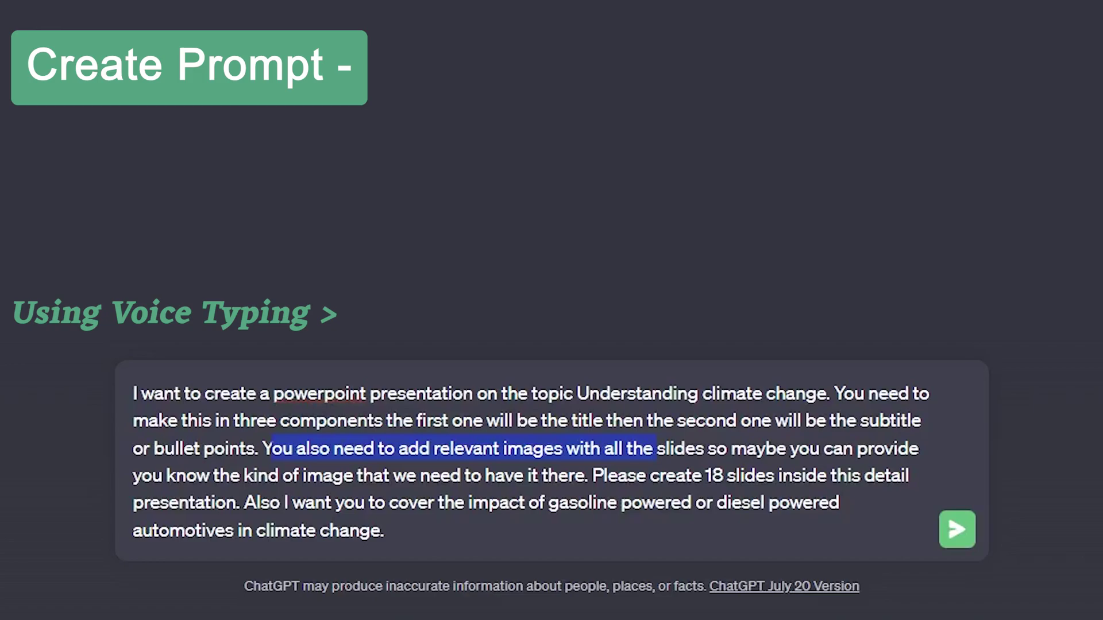
{"action": "left_click", "coordinate": [383, 531]}
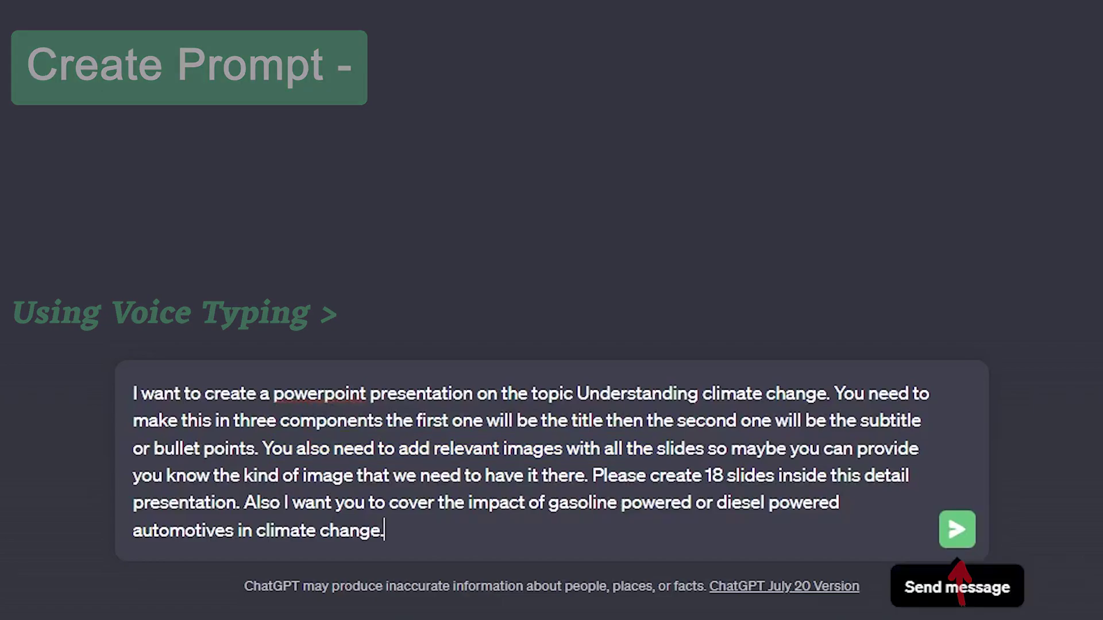
{"action": "left_click", "coordinate": [956, 529]}
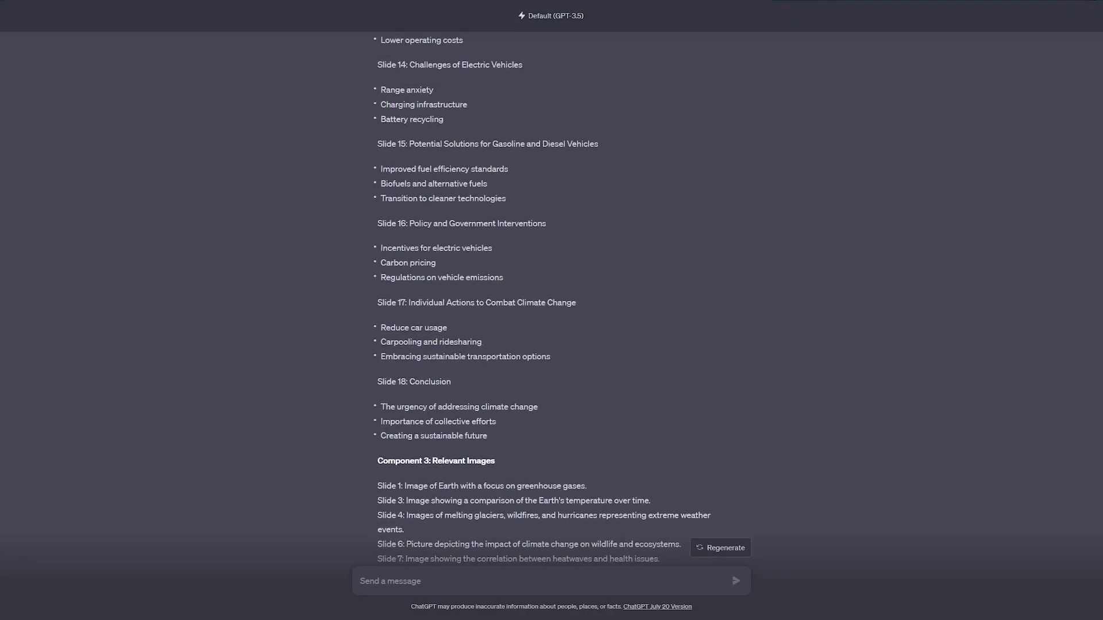
Step: Review the generated outline and send a follow-up message asking to remove the "slide one slide two" prefix from the subtitles and titles
{"action": "scroll", "coordinate": [551, 299], "scroll_direction": "up", "scroll_amount": 15}
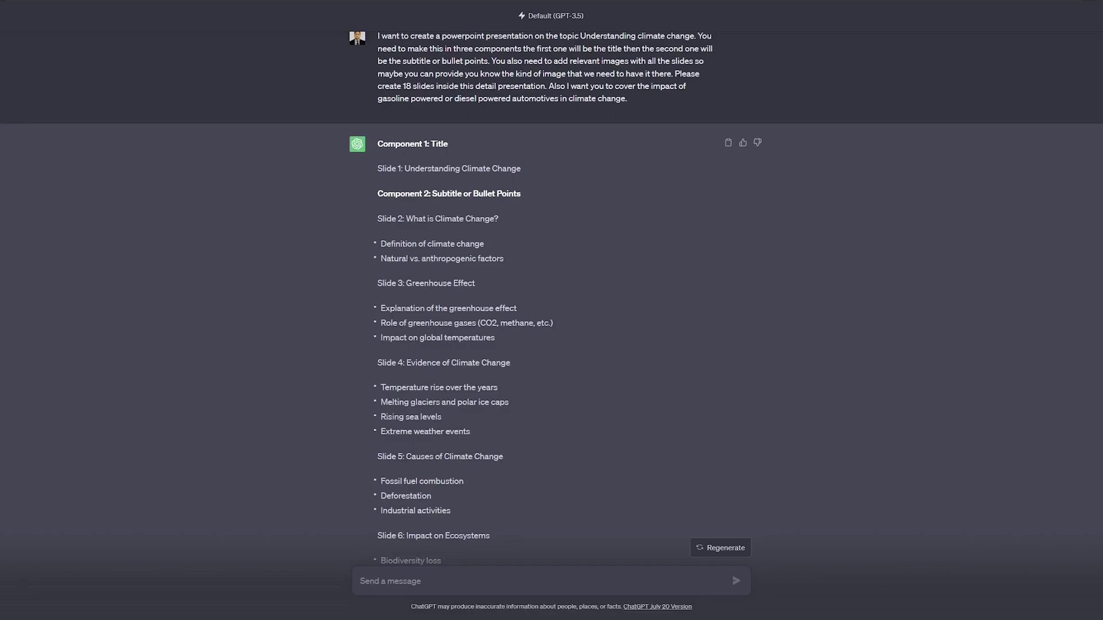
{"action": "scroll", "coordinate": [551, 287], "scroll_direction": "down", "scroll_amount": 15}
{"action": "scroll", "coordinate": [551, 276], "scroll_direction": "up", "scroll_amount": 20}
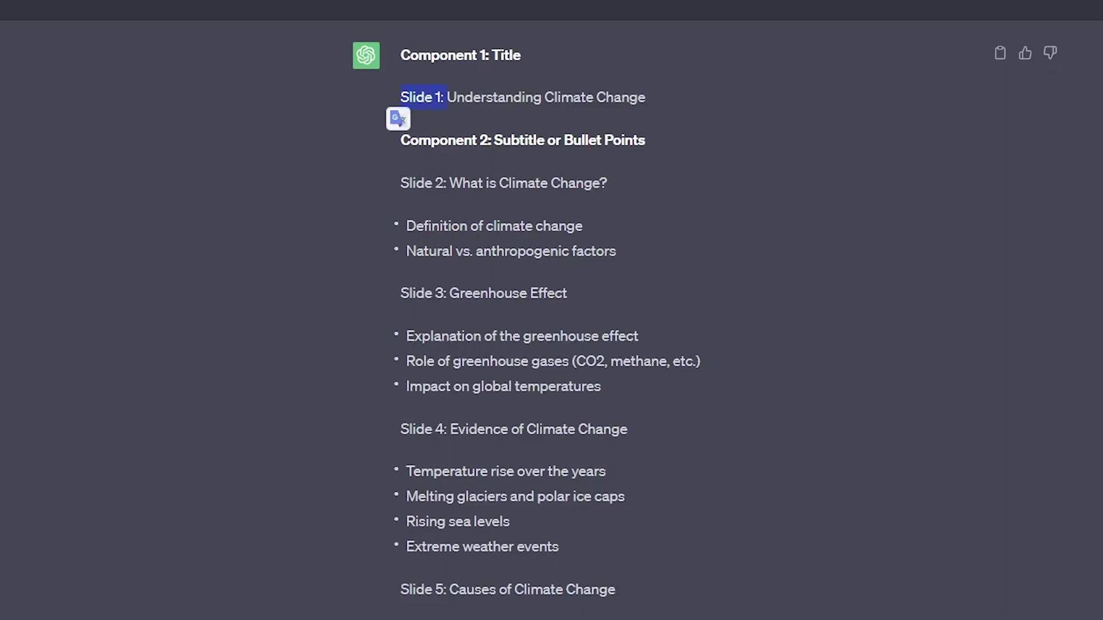
{"action": "left_click_drag", "start_coordinate": [400, 55], "coordinate": [447, 182]}
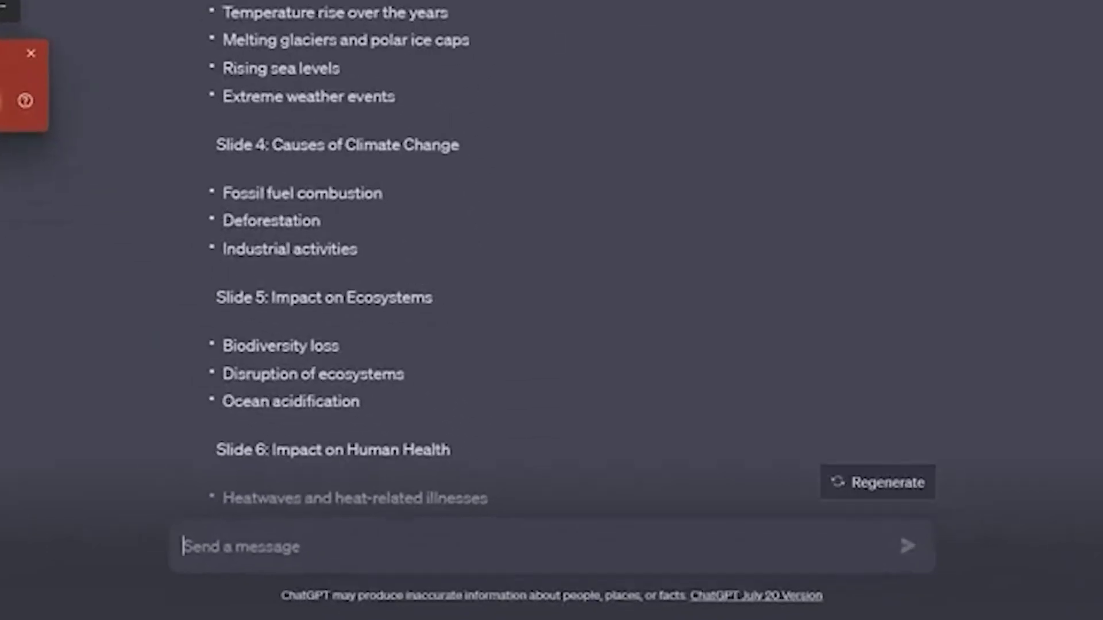
{"action": "type", "text": "Hey I'm talking"}
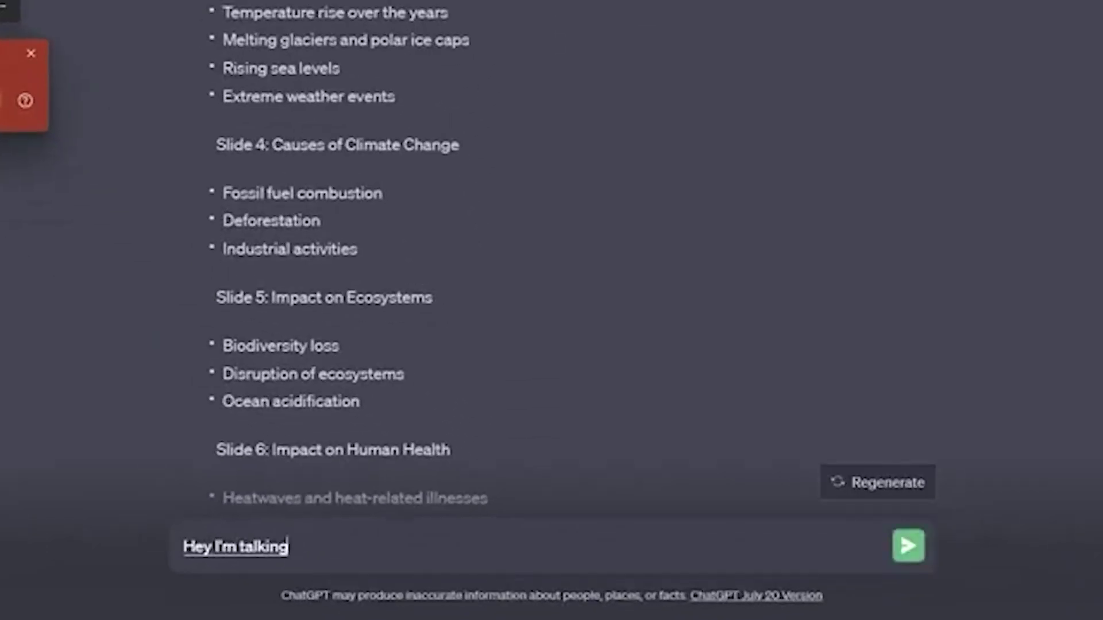
{"action": "type", "text": " about the slide one slide two prefix"}
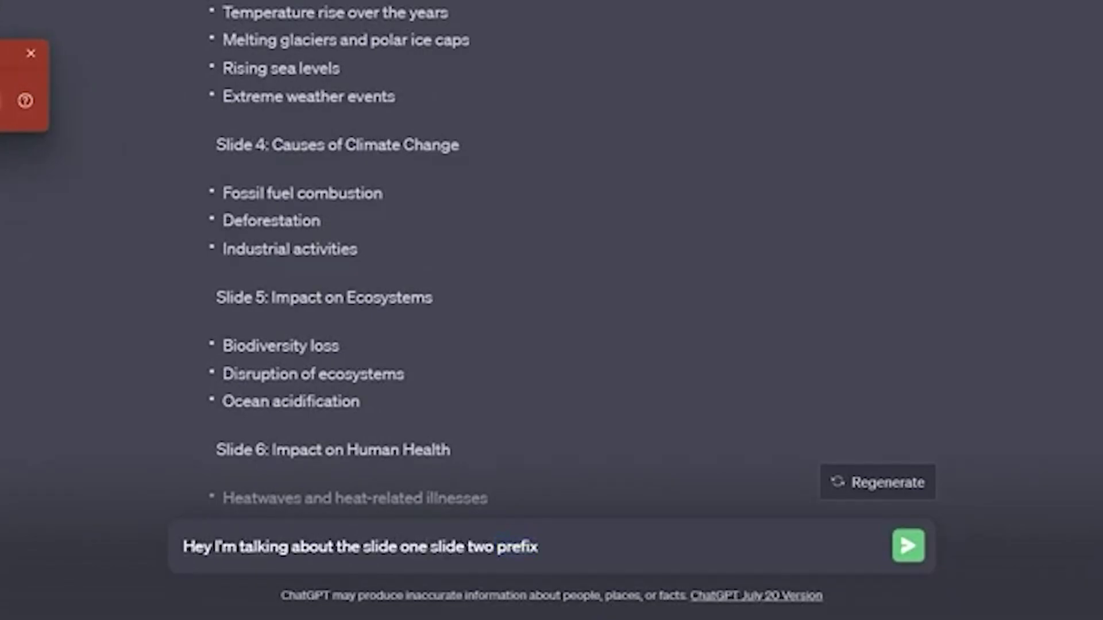
{"action": "type", "text": " that you have added"}
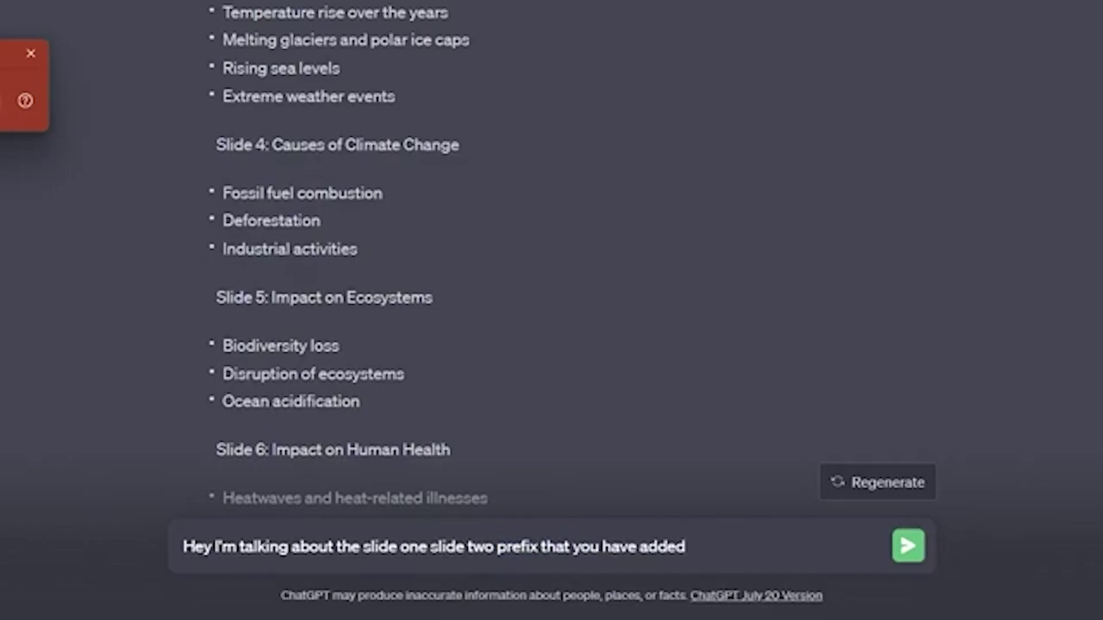
{"action": "type", "text": " to the sub"}
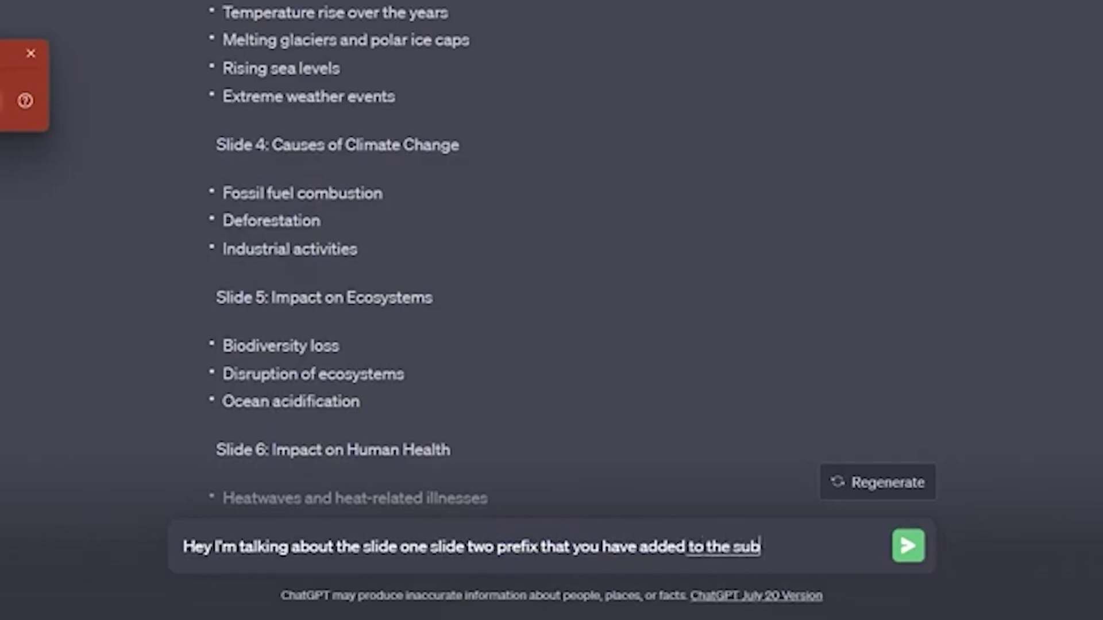
{"action": "type", "text": "titles and the titles just remove that"}
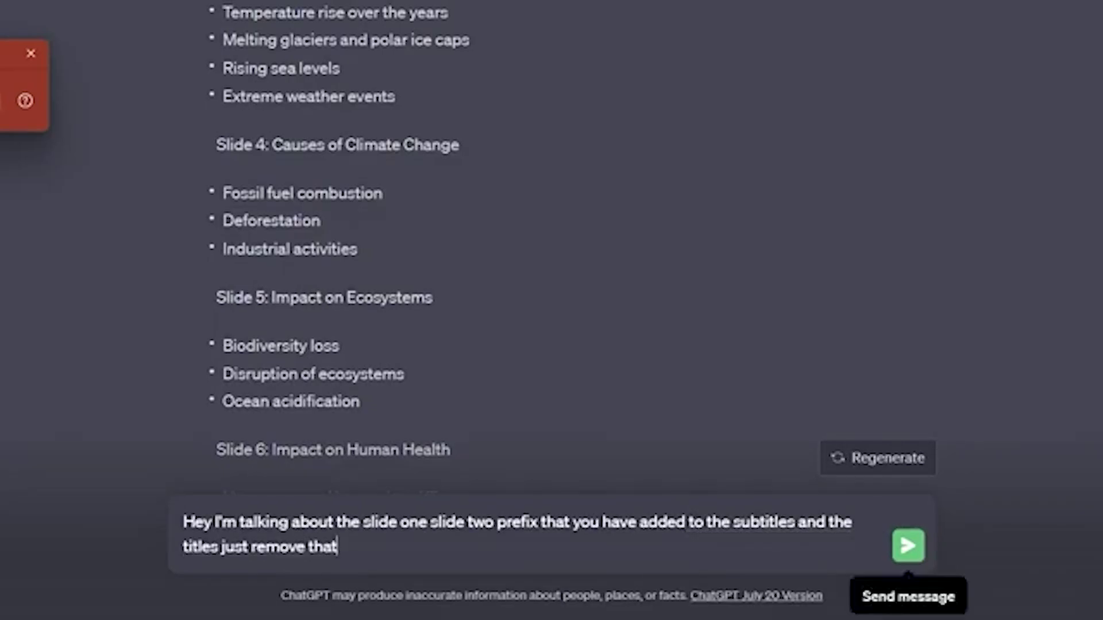
{"action": "left_click", "coordinate": [908, 546]}
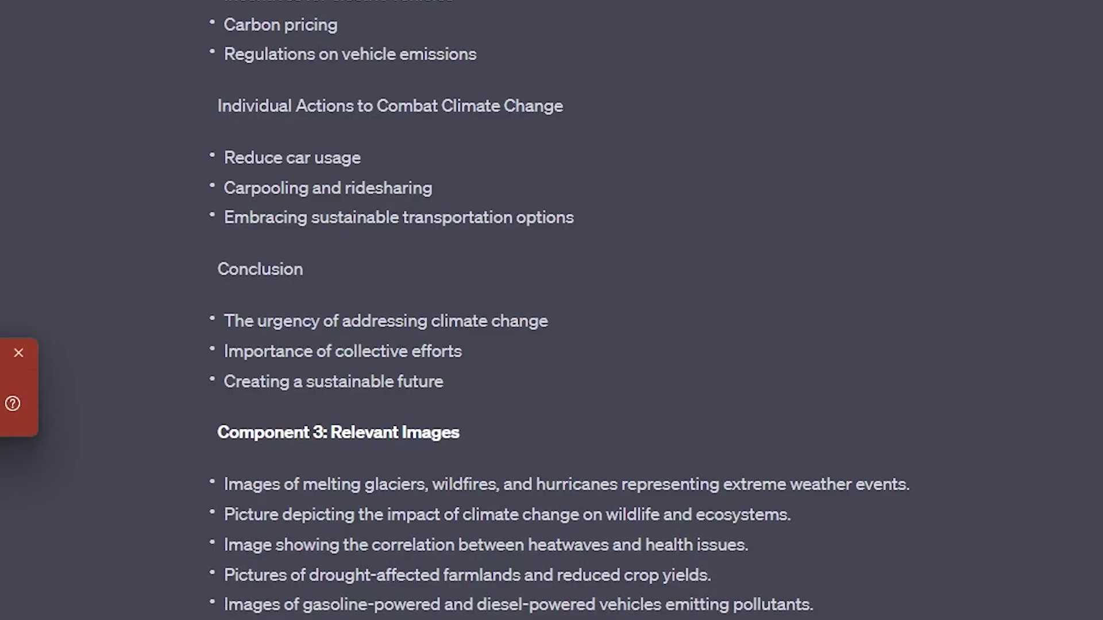
Step: Select the revised presentation content from the "Understanding Climate Change" title down through the list of relevant images
{"action": "left_click_drag", "start_coordinate": [813, 604], "coordinate": [218, 201]}
{"action": "scroll", "coordinate": [357, 300], "scroll_direction": "up", "scroll_amount": 6}
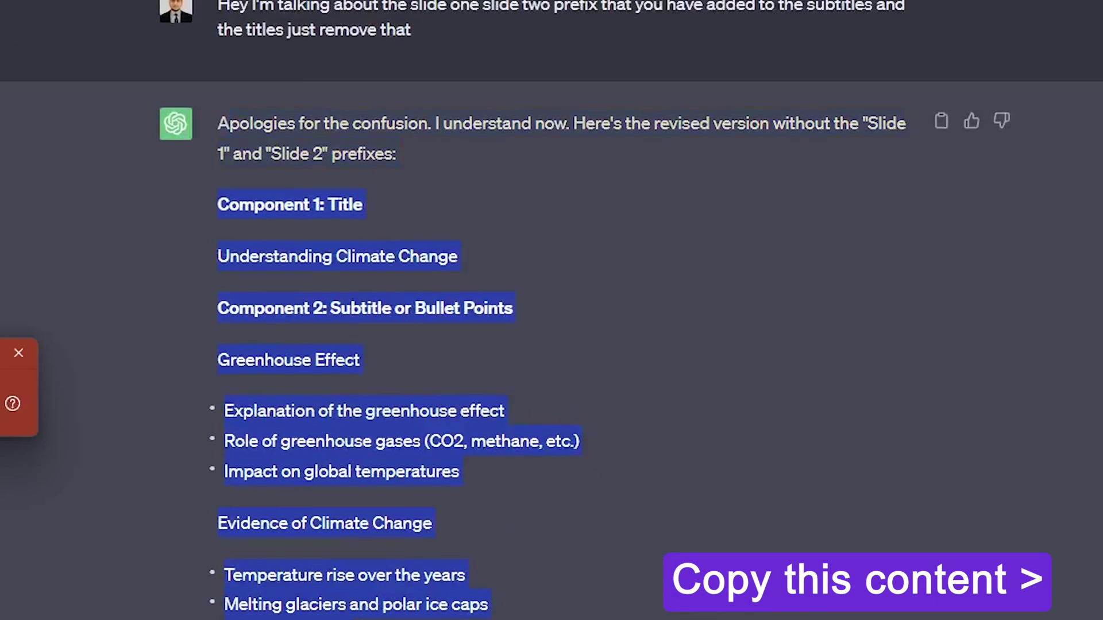
{"action": "left_click_drag", "start_coordinate": [402, 164], "coordinate": [240, 256]}
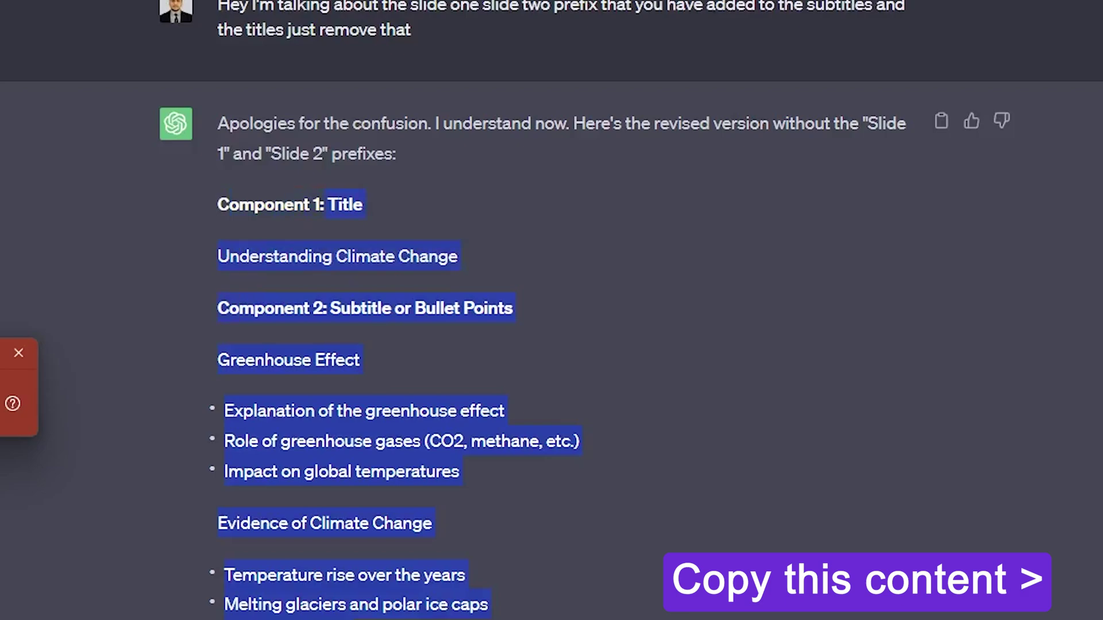
{"action": "left_click_drag", "start_coordinate": [328, 205], "coordinate": [248, 256]}
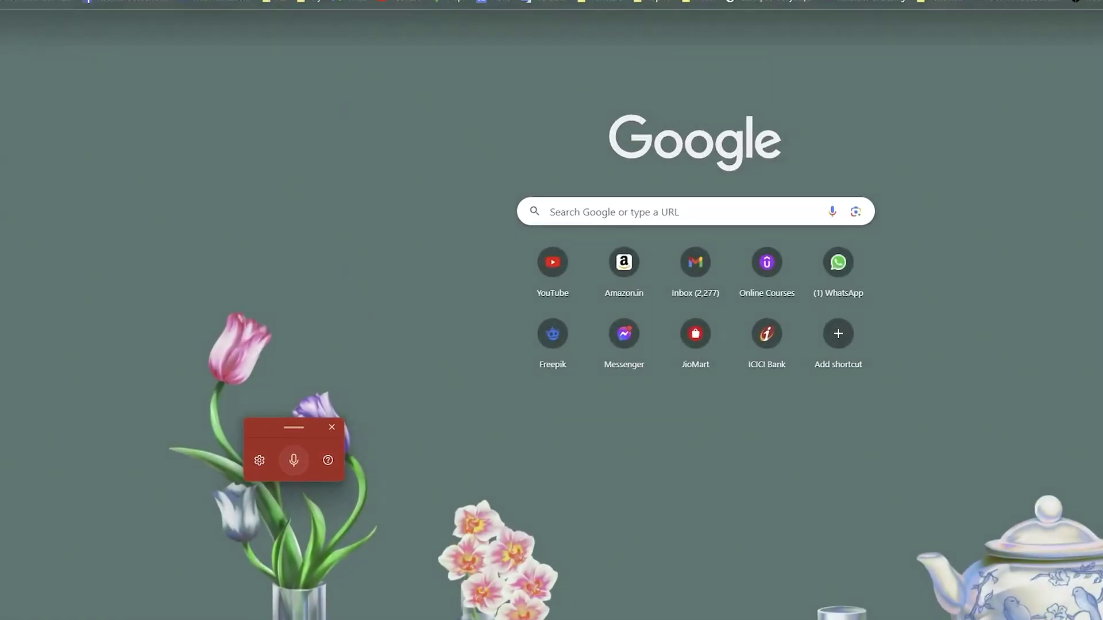
Step: Open office.com and paste the copied presentation content into a blank Word document
{"action": "type", "text": "office.com"}
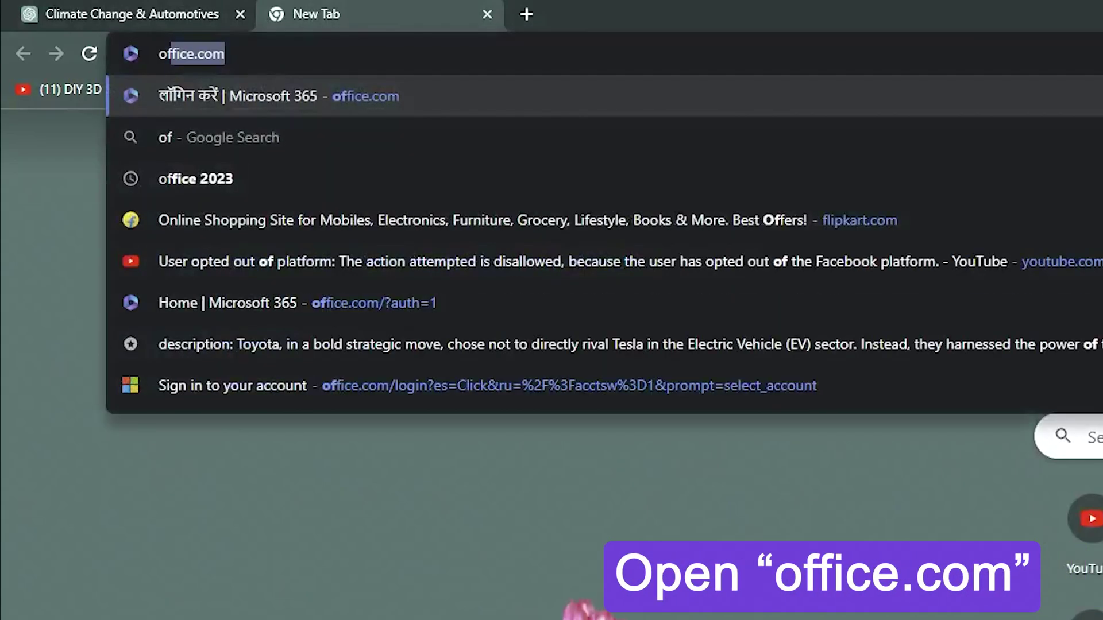
{"action": "key", "text": "Return"}
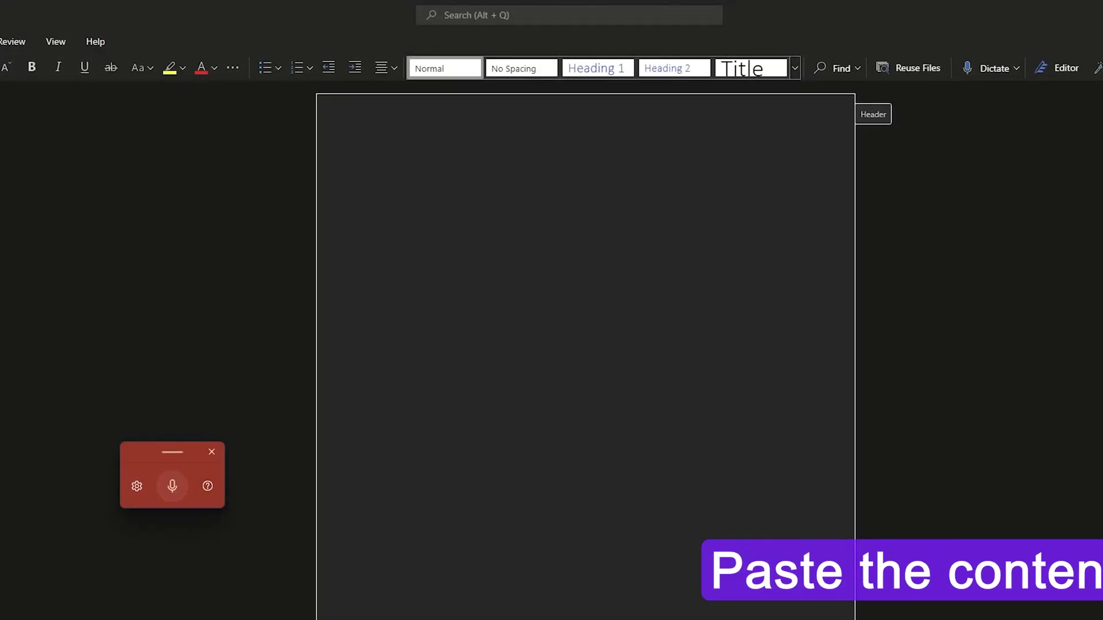
{"action": "right_click", "coordinate": [377, 163]}
{"action": "left_click", "coordinate": [481, 252]}
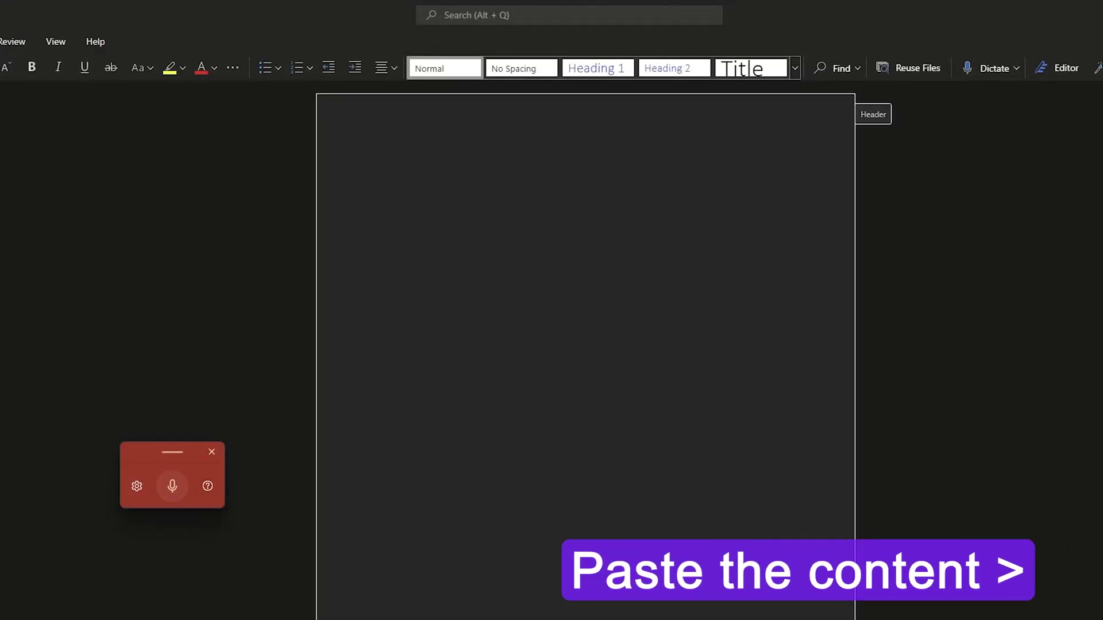
{"action": "key", "text": "ctrl+v"}
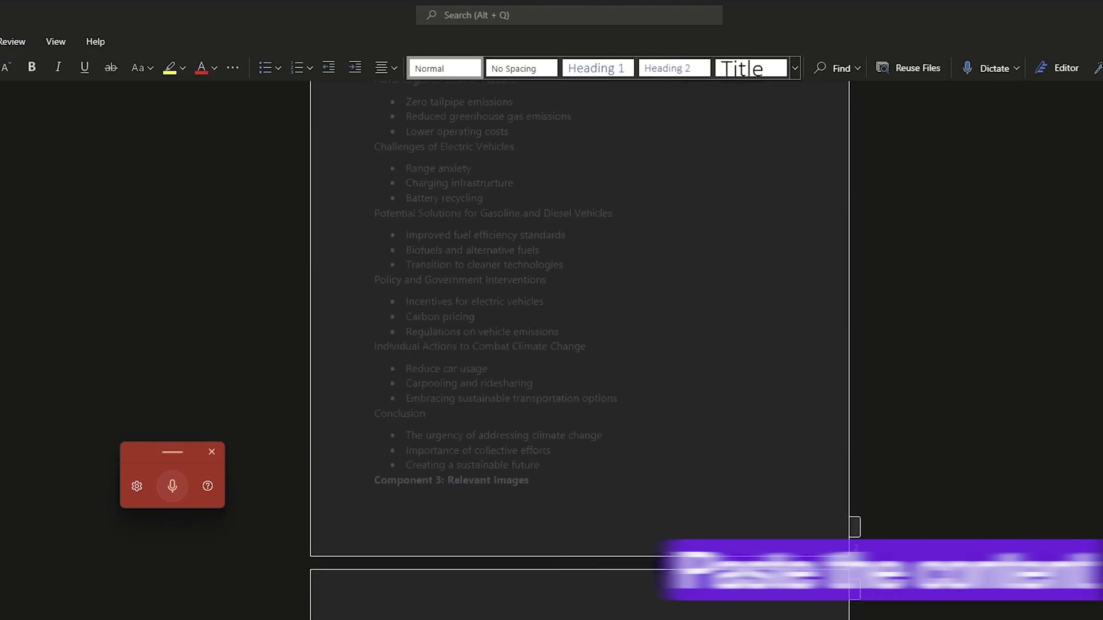
Step: Set the font color of all the pasted text to Automatic
{"action": "scroll", "coordinate": [579, 344], "scroll_direction": "up", "scroll_amount": 5}
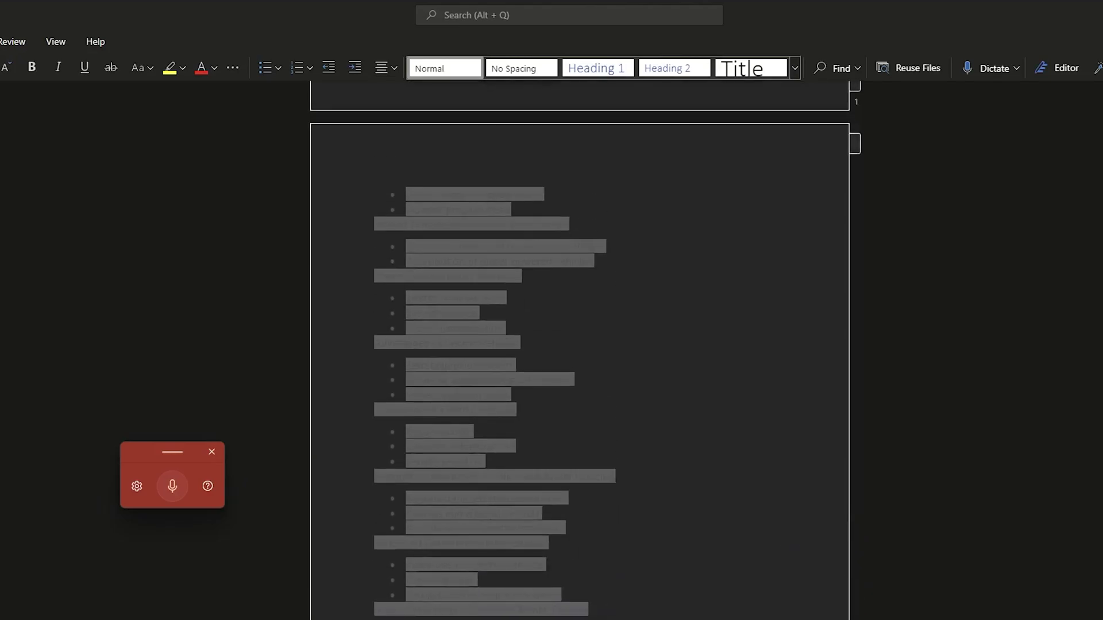
{"action": "left_click", "coordinate": [213, 67]}
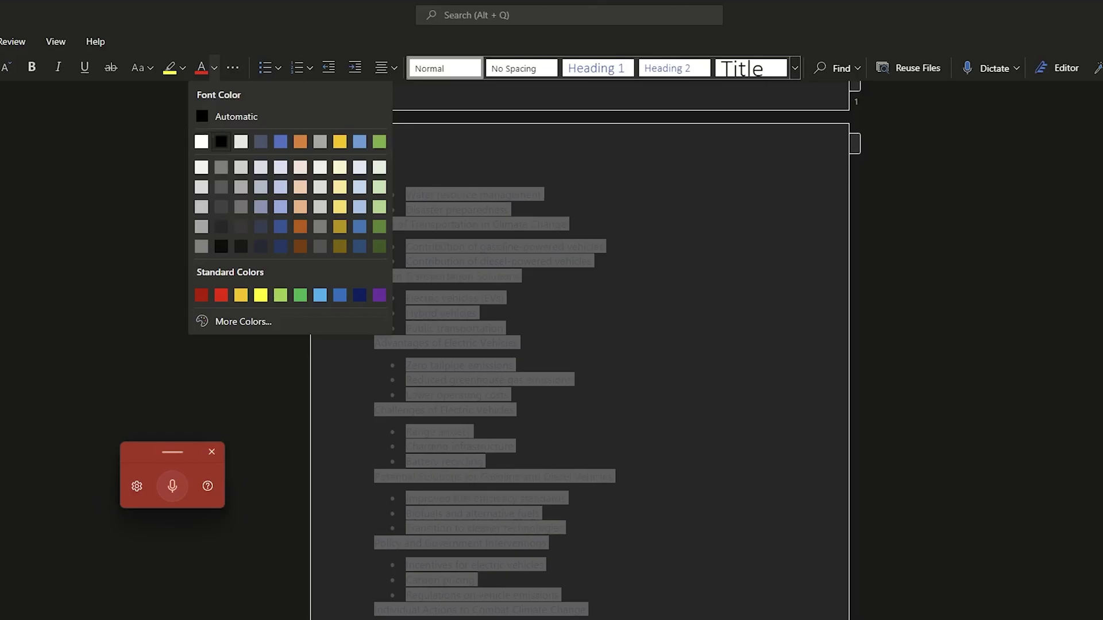
{"action": "left_click", "coordinate": [218, 116]}
{"action": "left_click", "coordinate": [579, 331]}
{"action": "scroll", "coordinate": [579, 345], "scroll_direction": "up", "scroll_amount": 15}
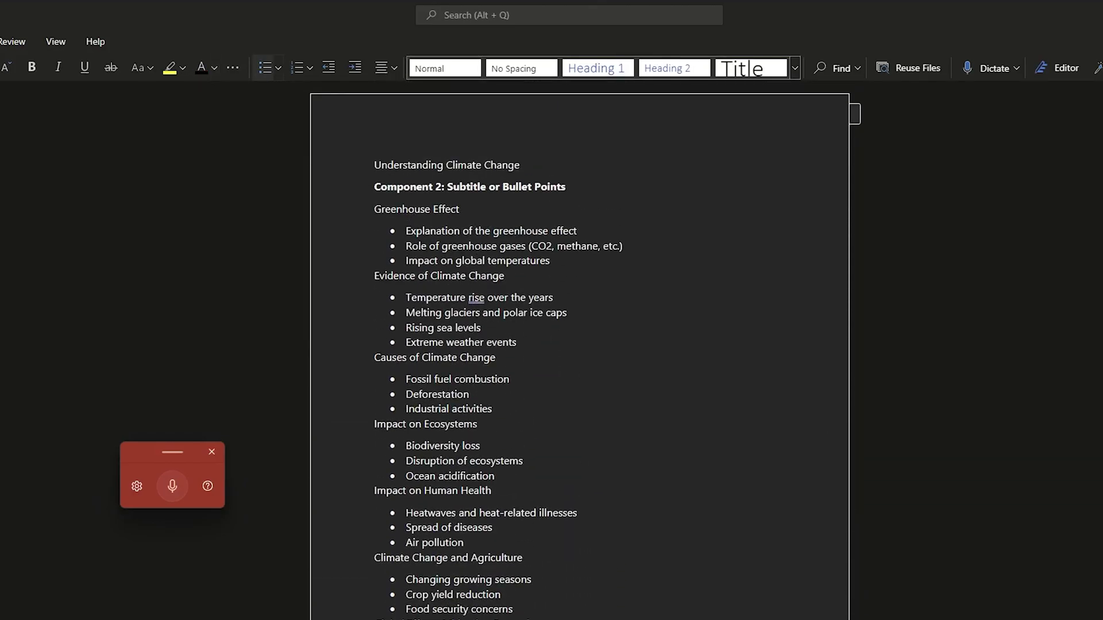
Step: Delete the "Component 2: Subtitle or Bullet Points" line and leave a blank line above "Greenhouse Effect"
{"action": "triple_click", "coordinate": [469, 187]}
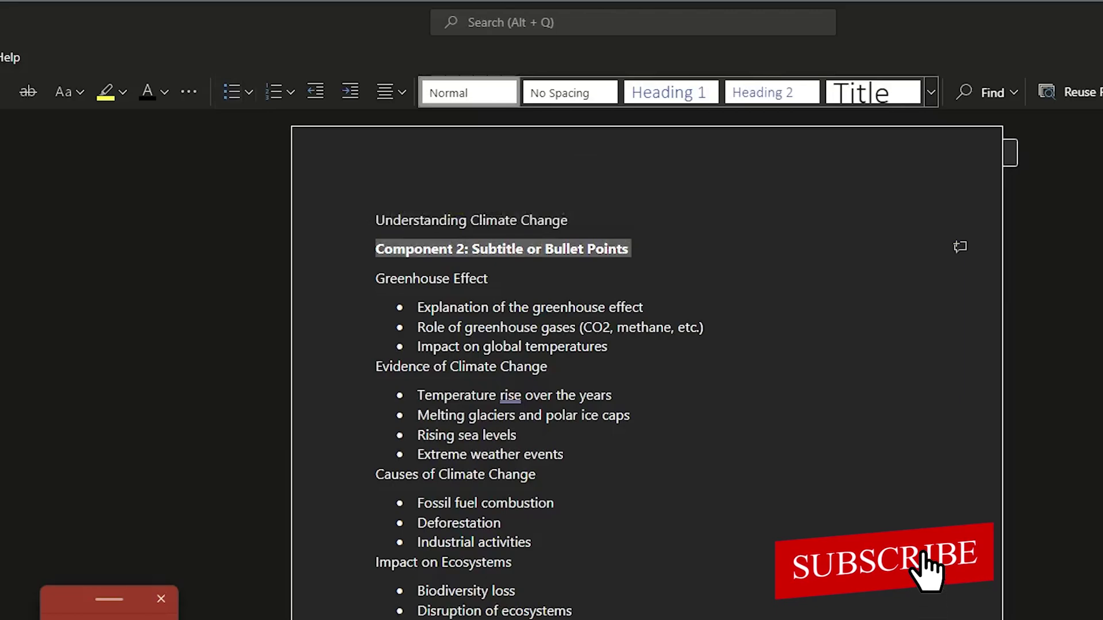
{"action": "left_click_drag", "start_coordinate": [630, 249], "coordinate": [376, 248]}
{"action": "key", "text": "Delete"}
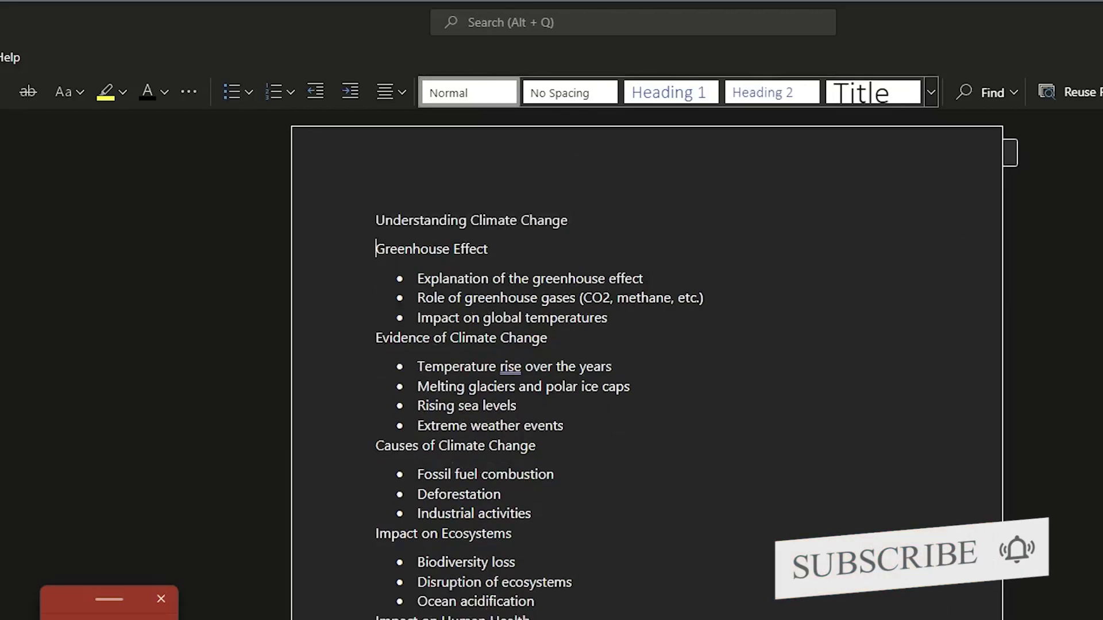
{"action": "key", "text": "Return"}
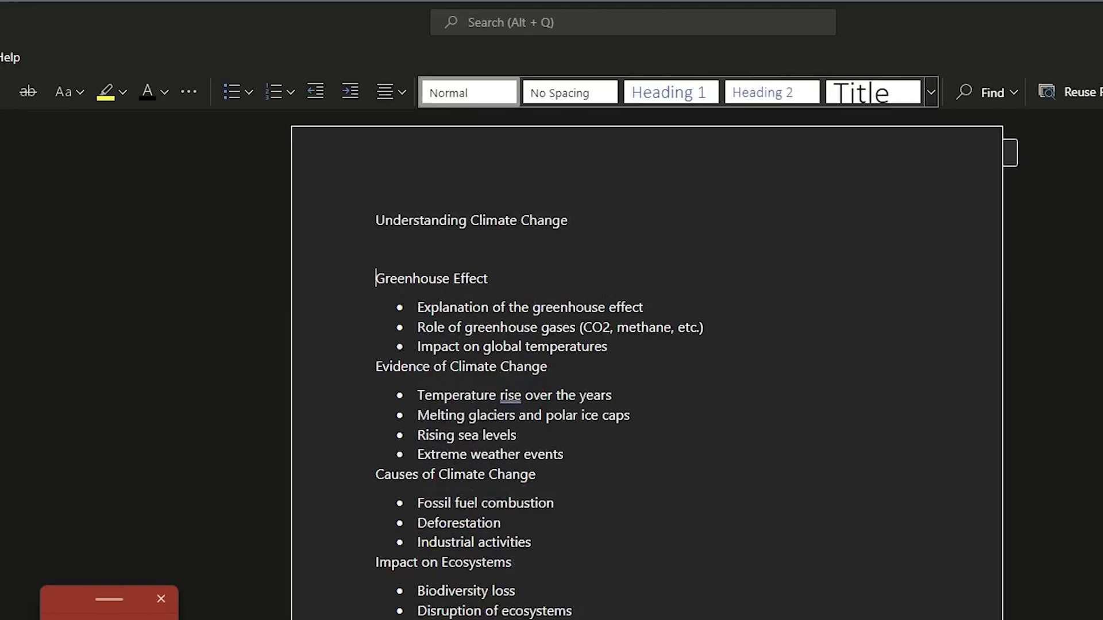
{"action": "scroll", "coordinate": [647, 368], "scroll_direction": "down", "scroll_amount": 10}
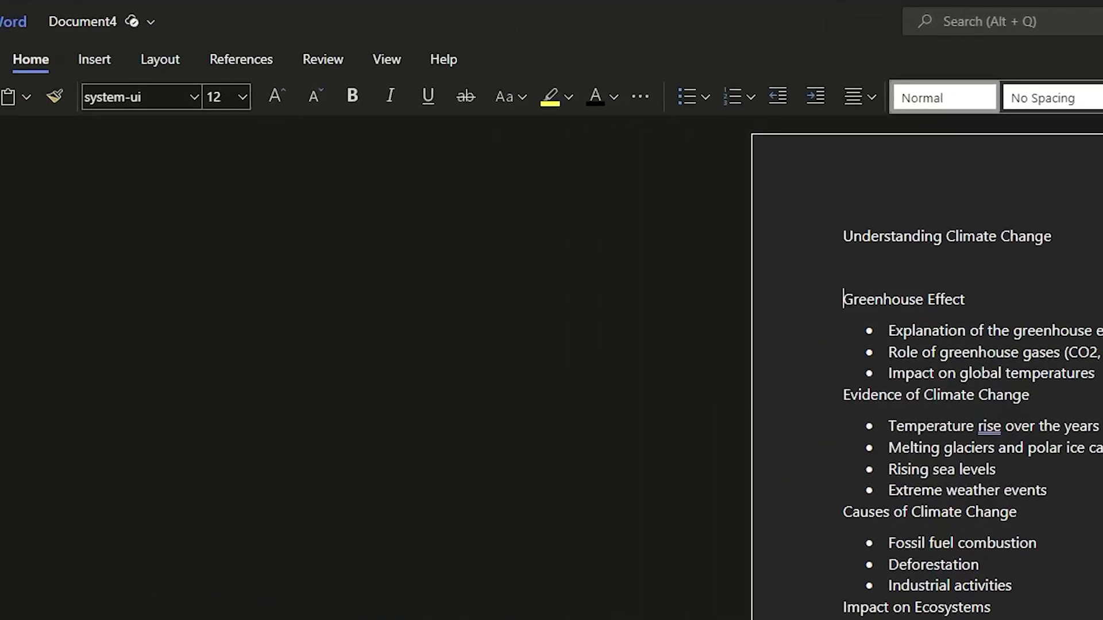
Step: Export the document to a PowerPoint presentation with the stormy sky and wheat field design theme, and open the generated slides
{"action": "left_click", "coordinate": [32, 59]}
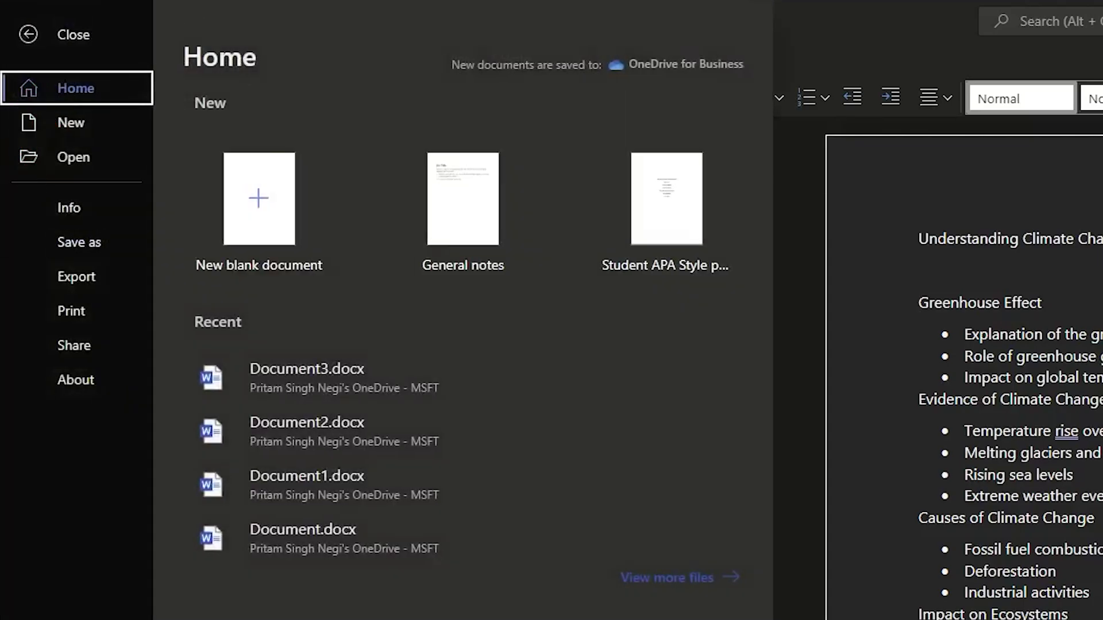
{"action": "left_click", "coordinate": [77, 276]}
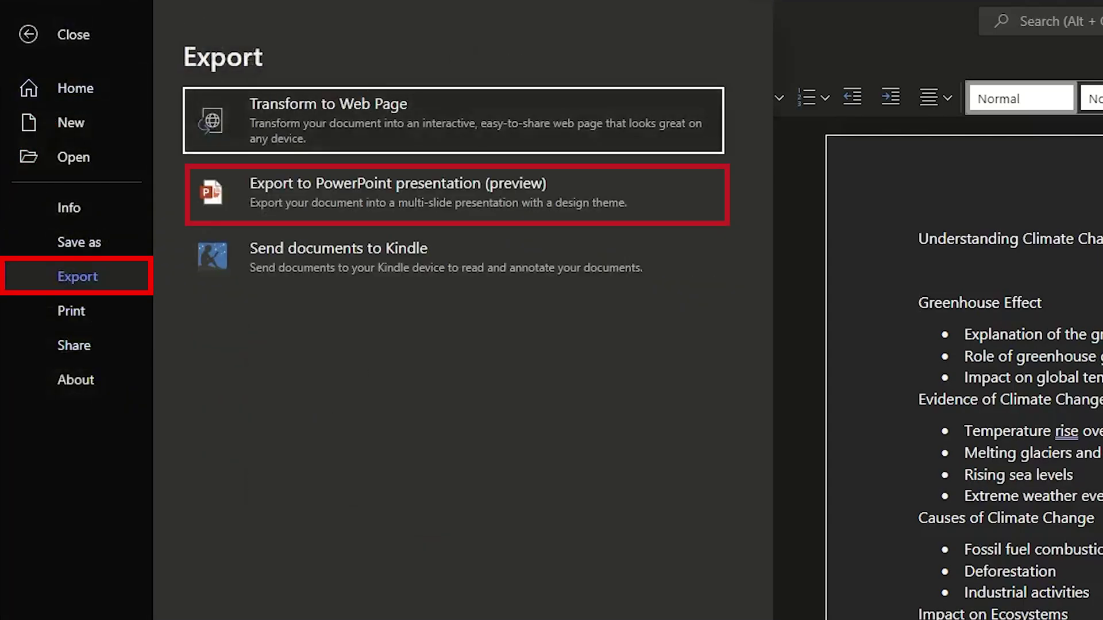
{"action": "left_click", "coordinate": [397, 195]}
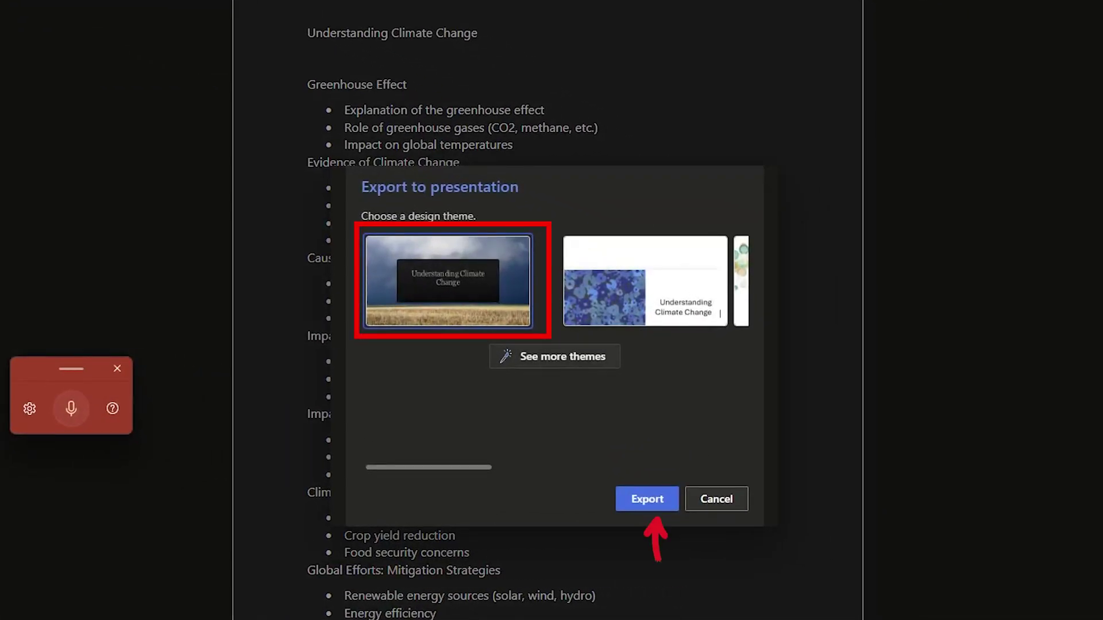
{"action": "left_click", "coordinate": [647, 499]}
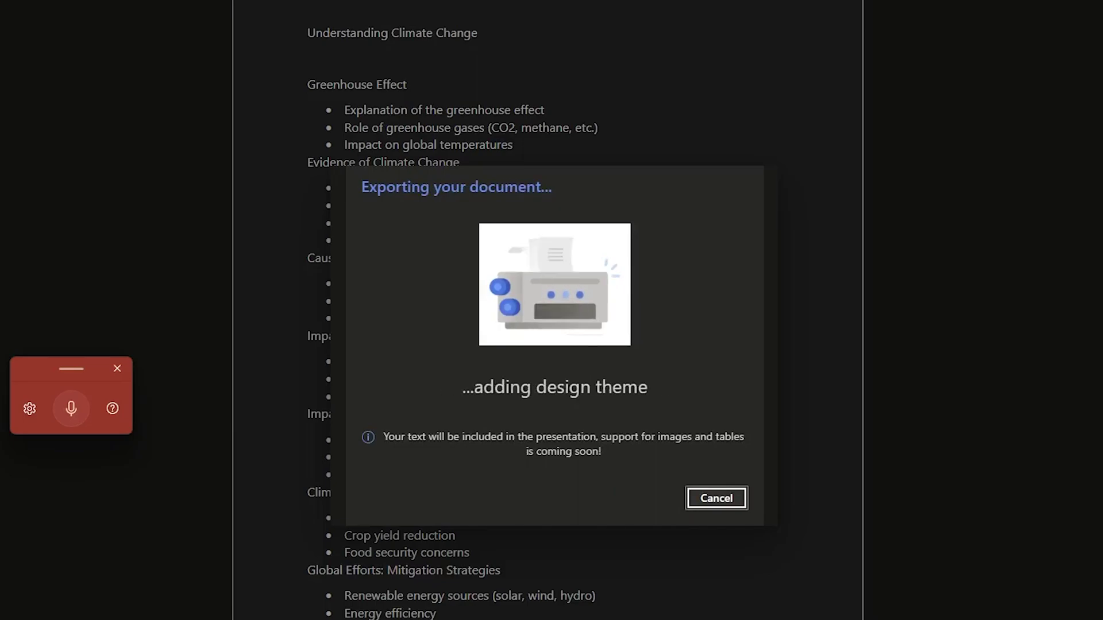
{"action": "key", "text": "Return"}
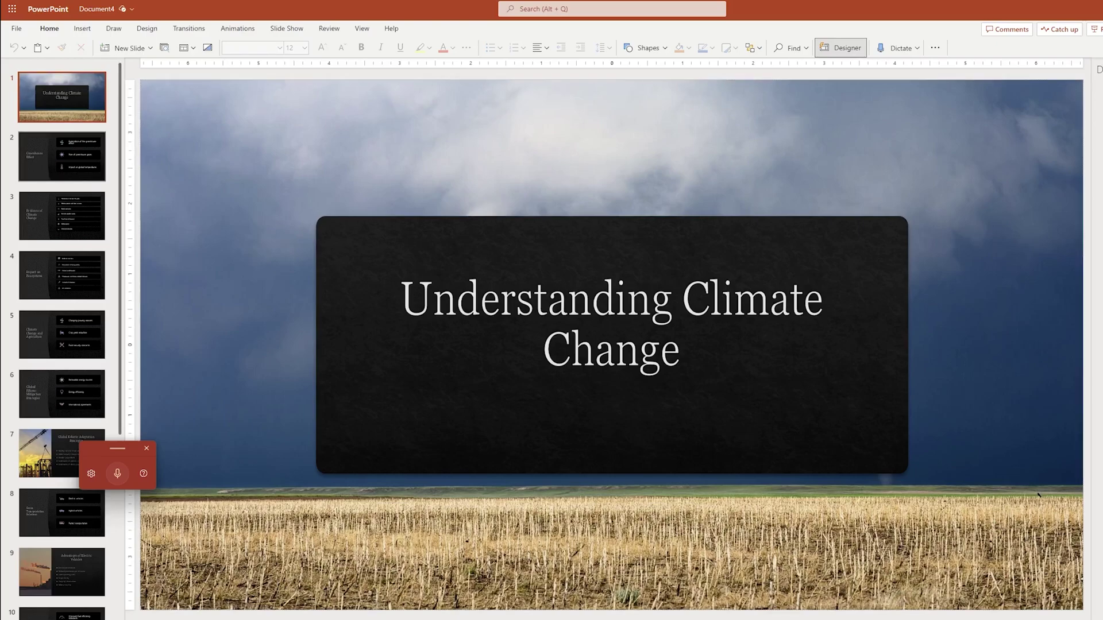
{"action": "key", "text": "Down"}
{"action": "key", "text": "Down"}
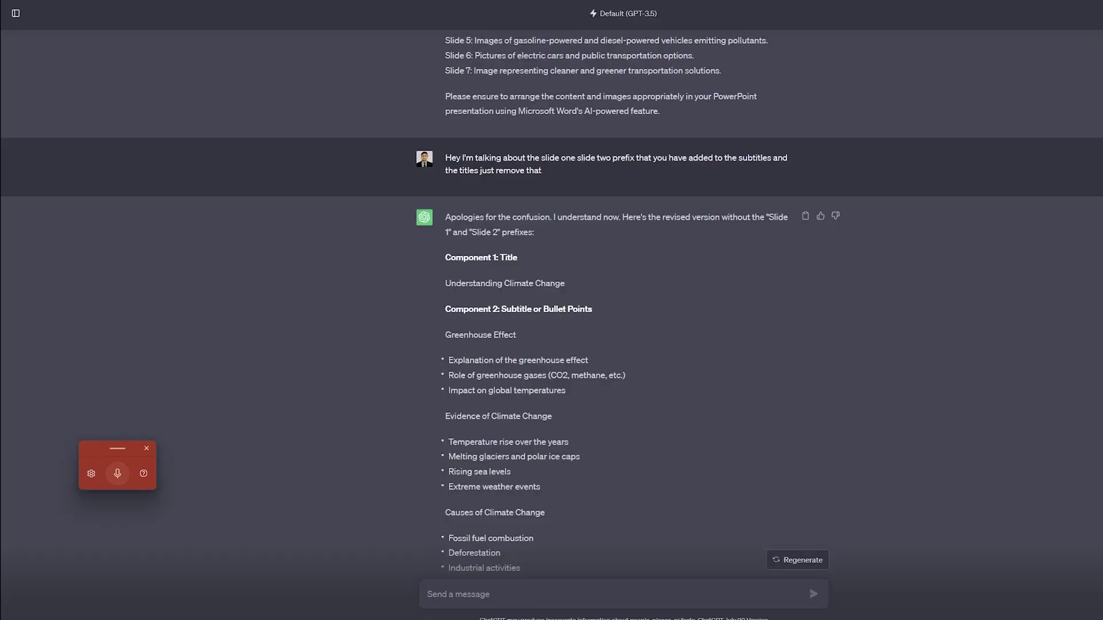
Step: Copy the Slide 1 image suggestion about melting glaciers, wildfires and hurricanes from ChatGPT and paste it onto the PowerPoint title slide
{"action": "scroll", "coordinate": [551, 310], "scroll_direction": "down", "scroll_amount": 16}
{"action": "scroll", "coordinate": [552, 310], "scroll_direction": "up", "scroll_amount": 20}
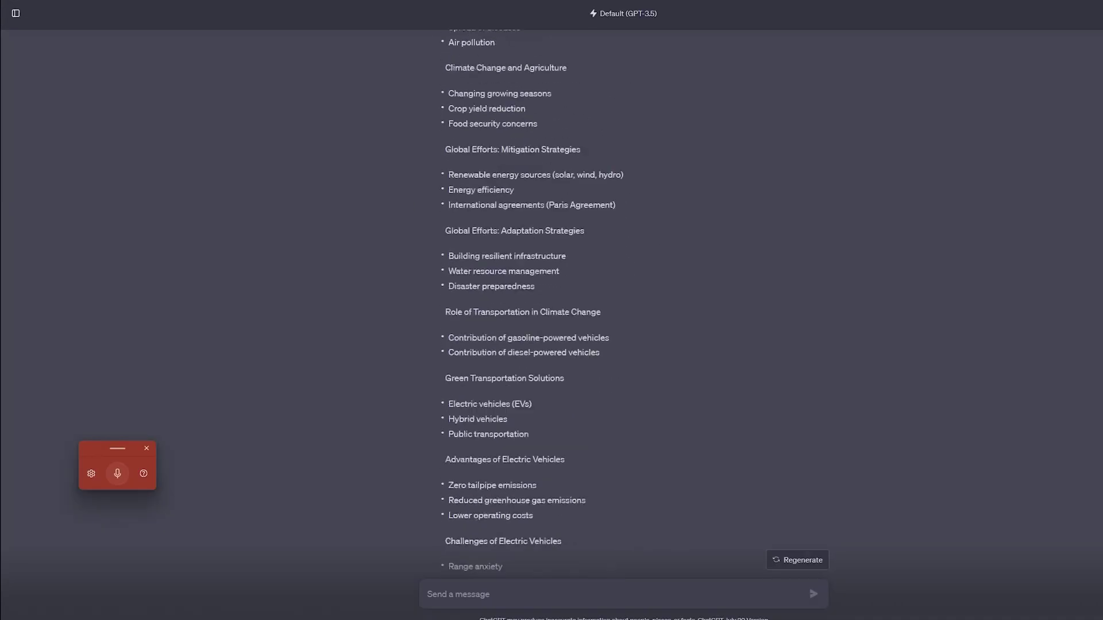
{"action": "scroll", "coordinate": [574, 298], "scroll_direction": "down", "scroll_amount": 10}
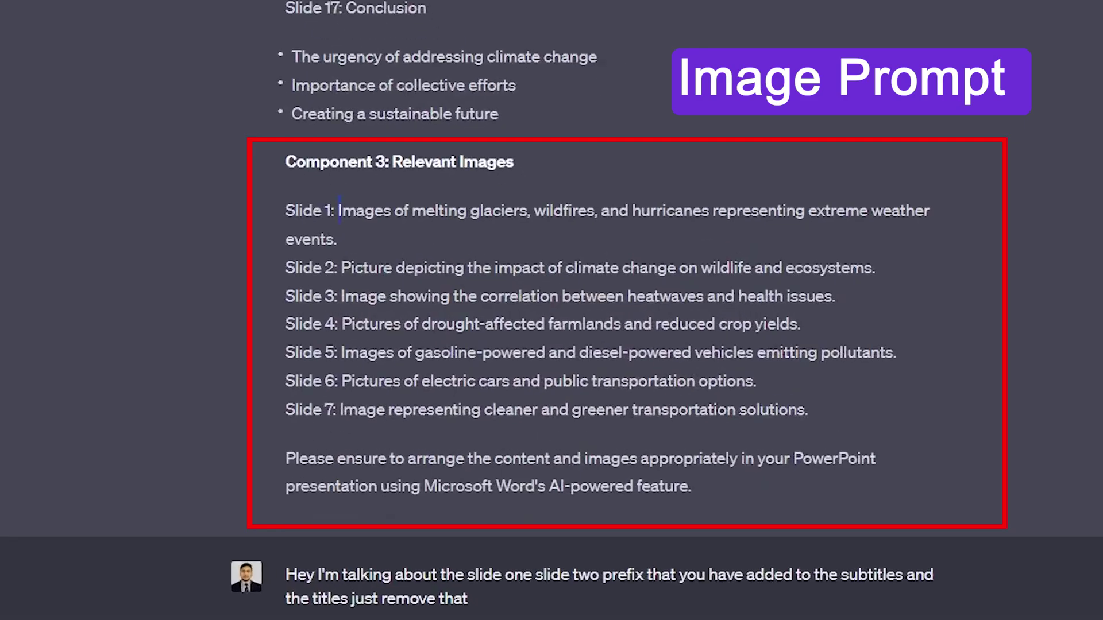
{"action": "left_click_drag", "start_coordinate": [339, 212], "coordinate": [338, 240]}
{"action": "key", "text": "ctrl+c"}
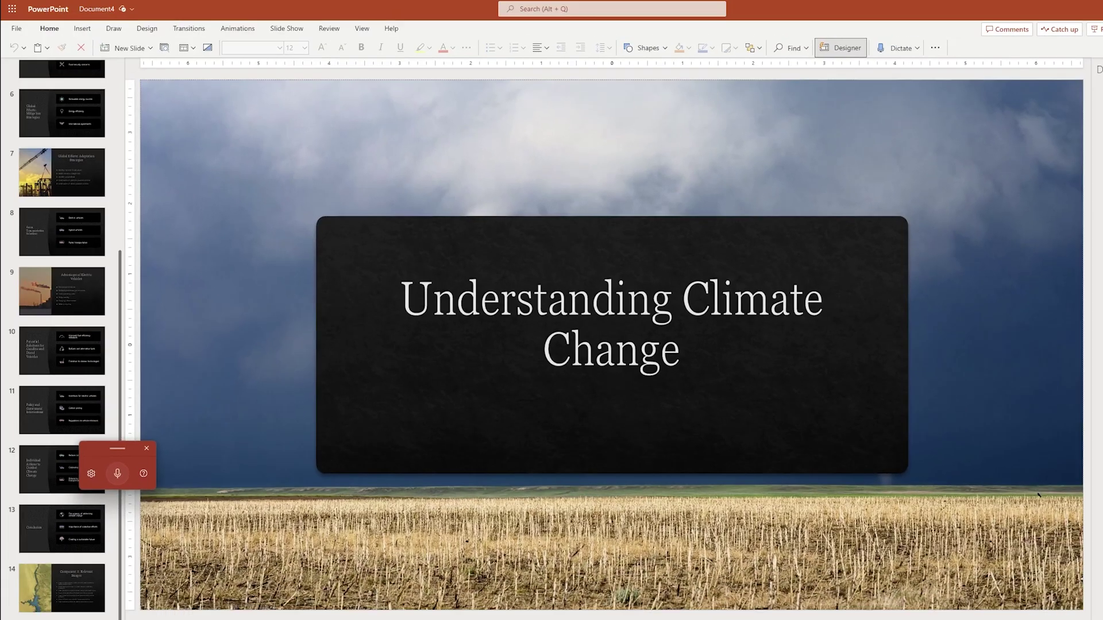
{"action": "left_click", "coordinate": [1038, 495]}
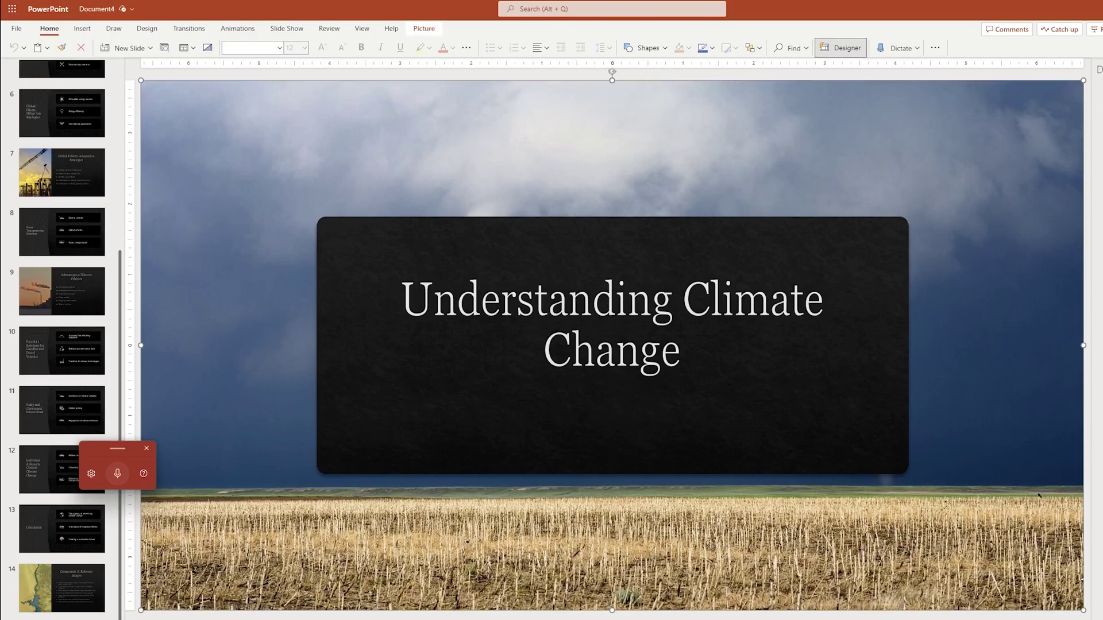
{"action": "key", "text": "ctrl+v"}
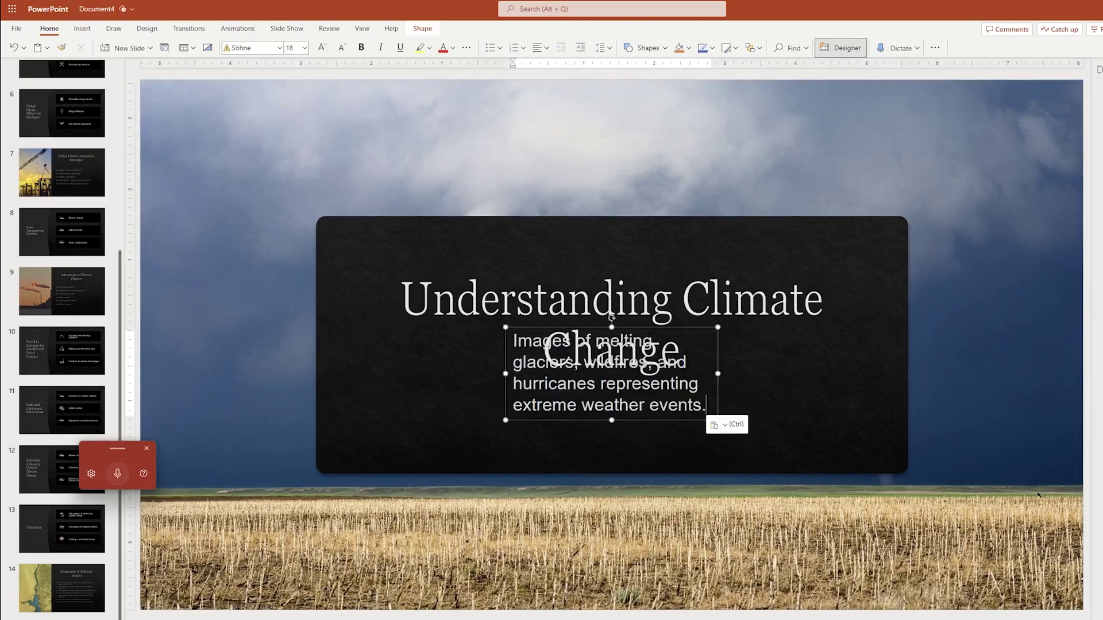
Step: Search for the pasted image description from within the slide and limit the results to media
{"action": "key", "text": "ctrl+a"}
{"action": "right_click", "coordinate": [535, 336]}
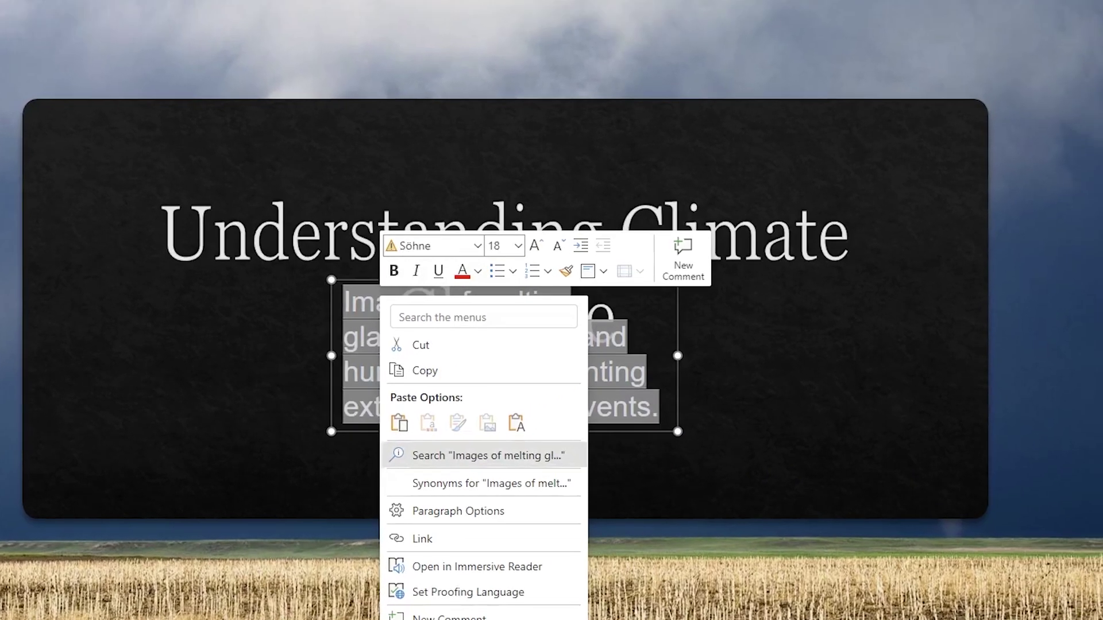
{"action": "left_click", "coordinate": [579, 407]}
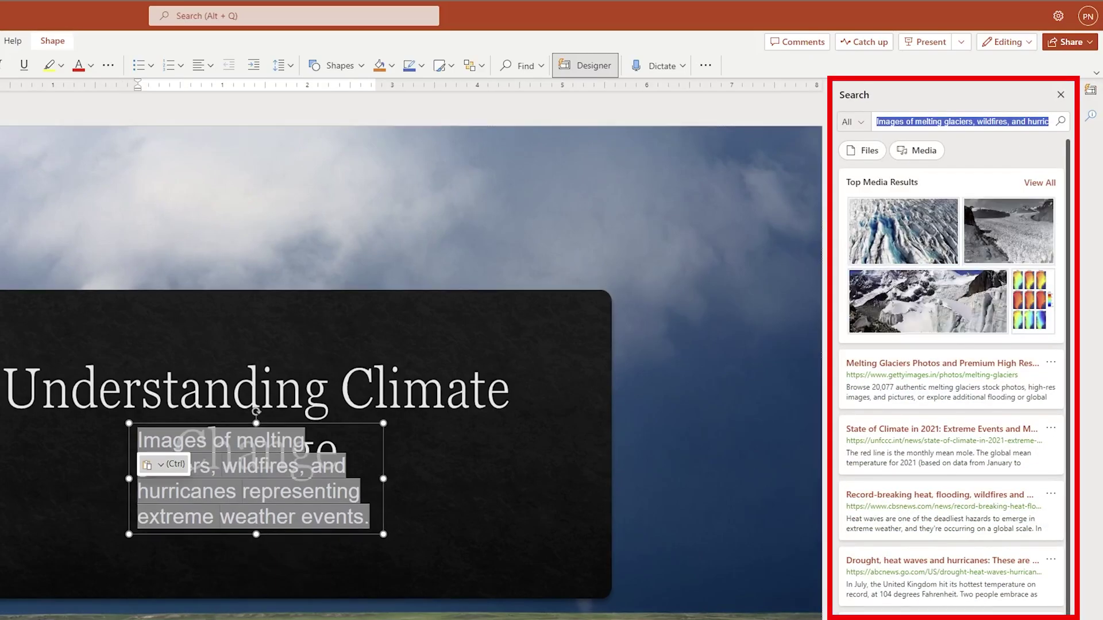
{"action": "left_click", "coordinate": [916, 150]}
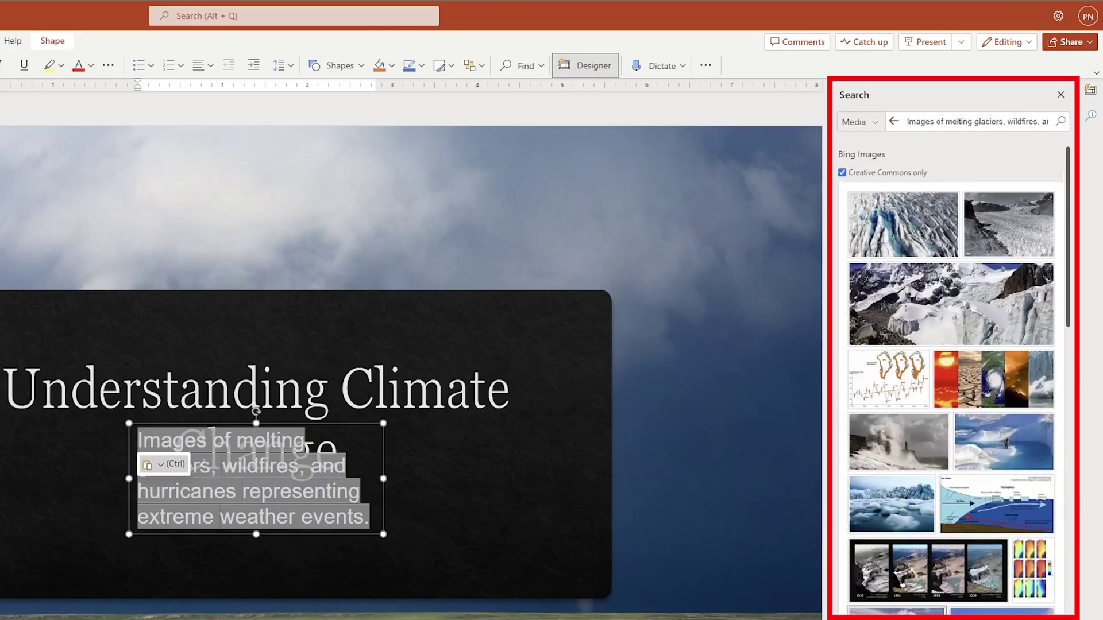
Step: Insert the globe image showing the Arctic ice cap and place it at the title slide's upper right
{"action": "scroll", "coordinate": [994, 334], "scroll_direction": "down", "scroll_amount": 6}
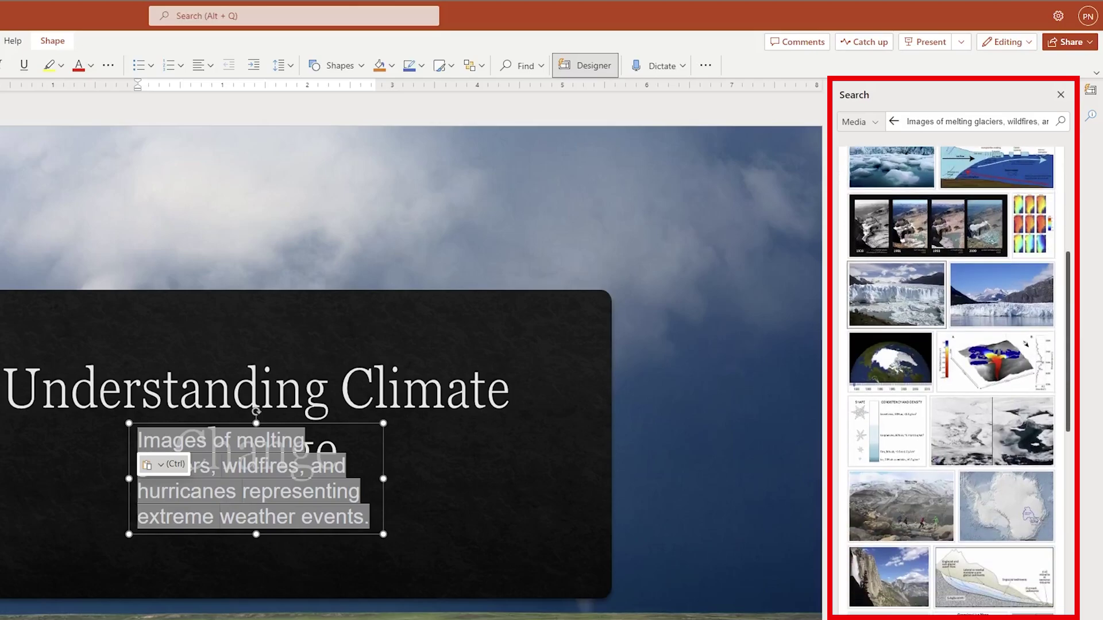
{"action": "left_click", "coordinate": [890, 333]}
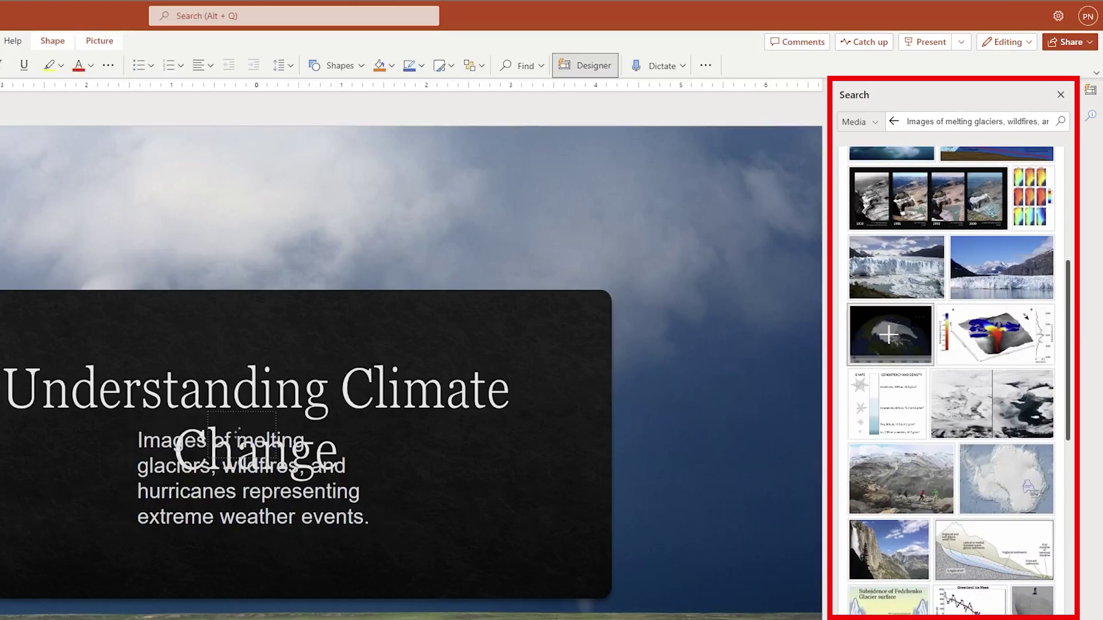
{"action": "left_click_drag", "start_coordinate": [324, 423], "coordinate": [705, 252]}
Step: Delete the pasted image description text box and the photo attribution caption under the globe image
{"action": "left_click", "coordinate": [296, 516]}
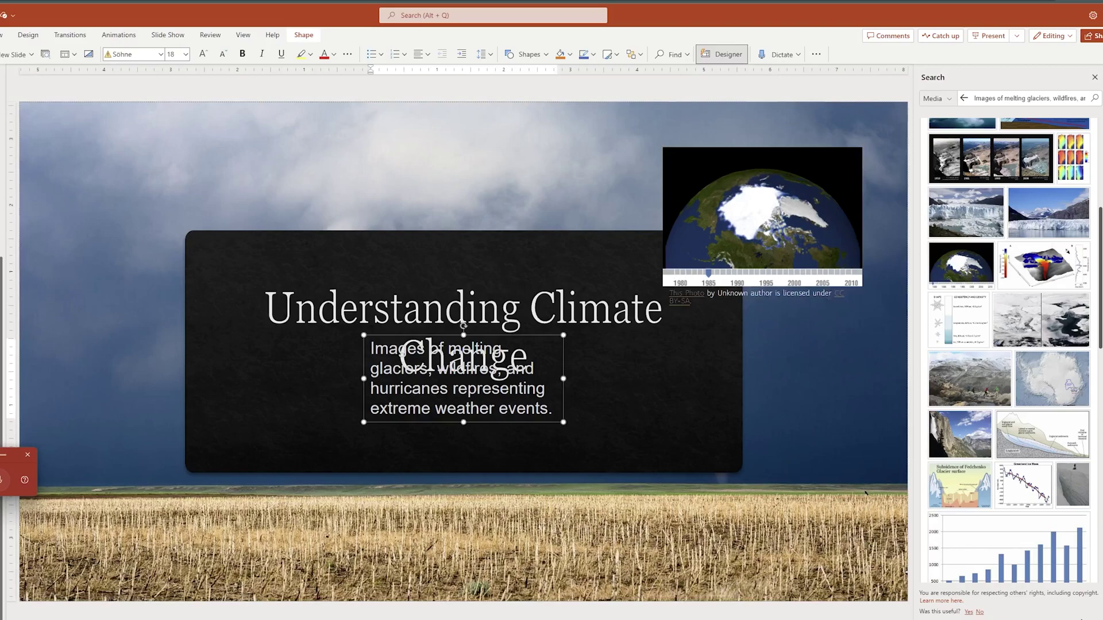
{"action": "key", "text": "BackSpace"}
{"action": "key", "text": "Delete"}
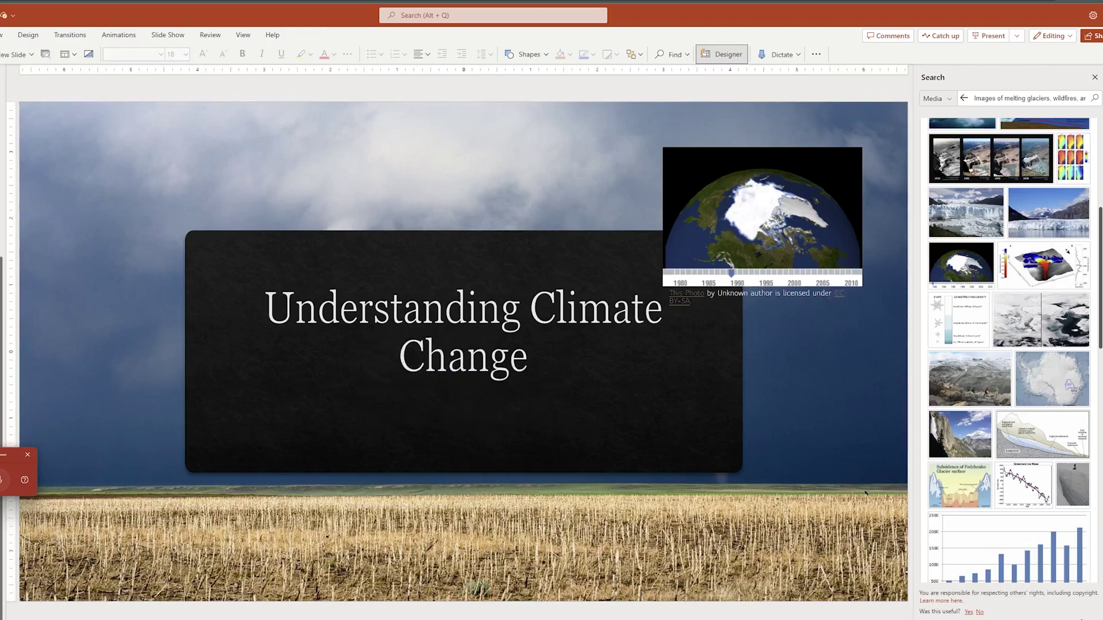
{"action": "right_click", "coordinate": [749, 218]}
{"action": "key", "text": "Escape"}
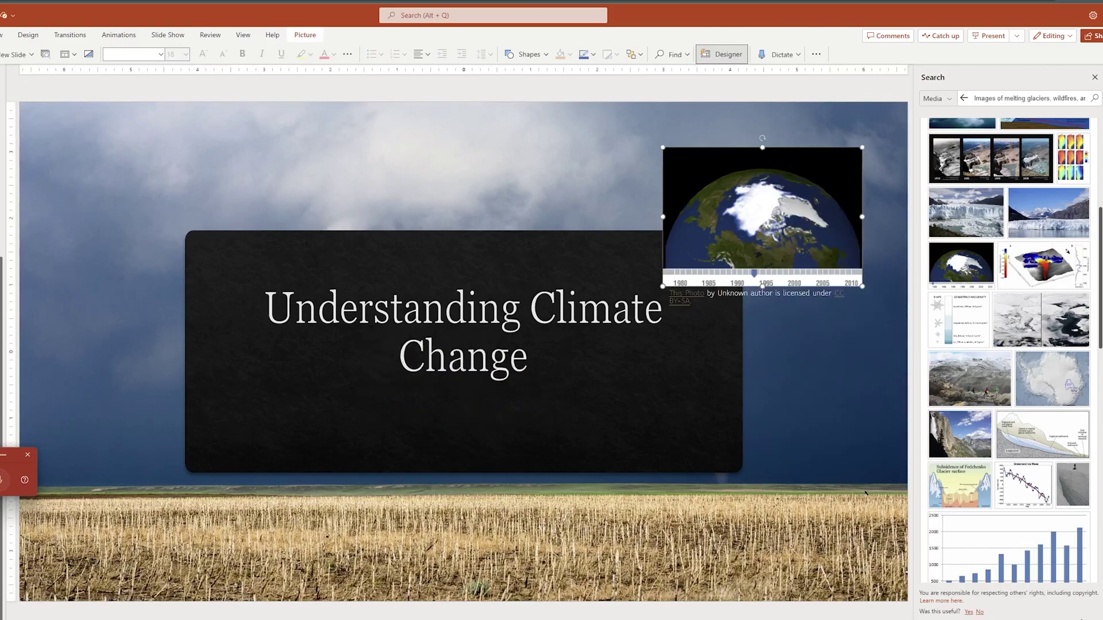
{"action": "key", "text": "Tab"}
{"action": "key", "text": "Delete"}
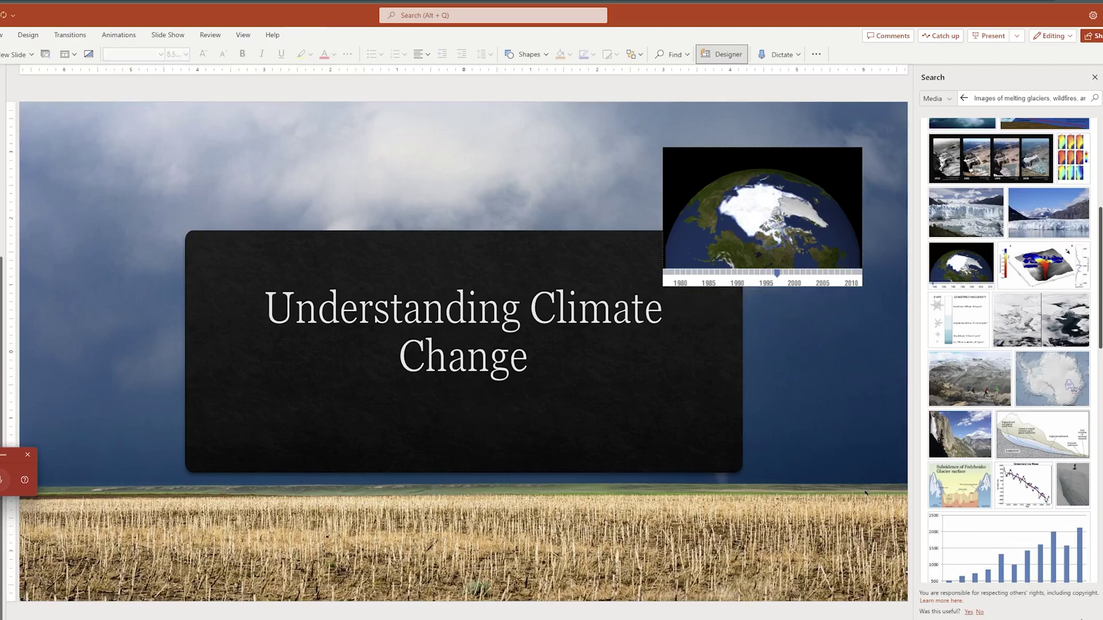
Step: Remove the sky and wheat field background picture from the title slide, and show Designer layout suggestions for the globe image
{"action": "left_click", "coordinate": [721, 54]}
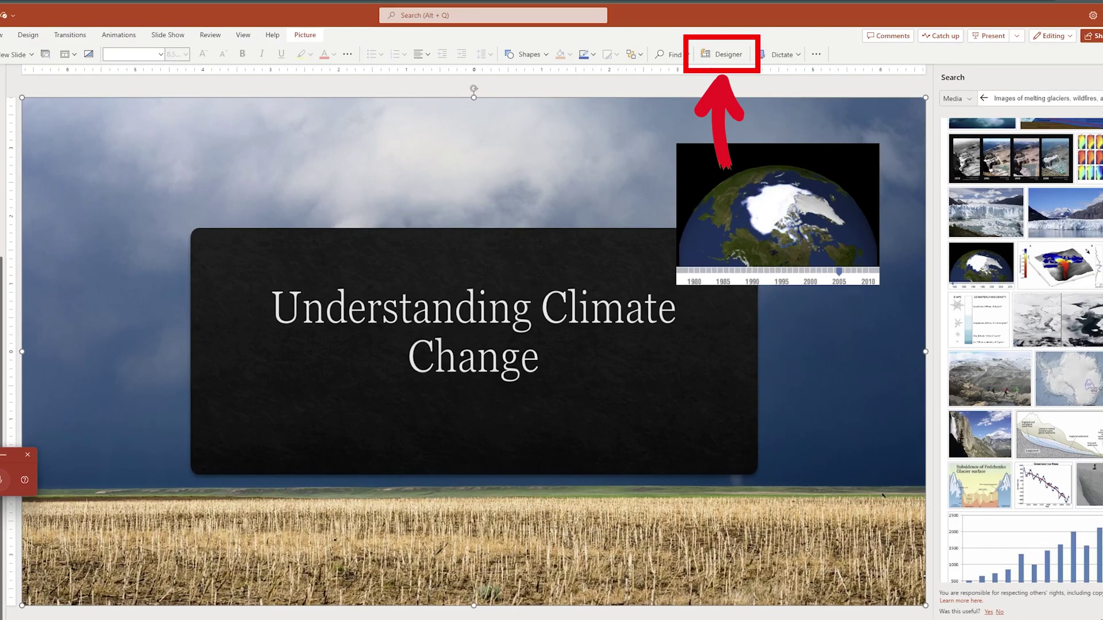
{"action": "key", "text": "Delete"}
{"action": "left_click", "coordinate": [777, 214]}
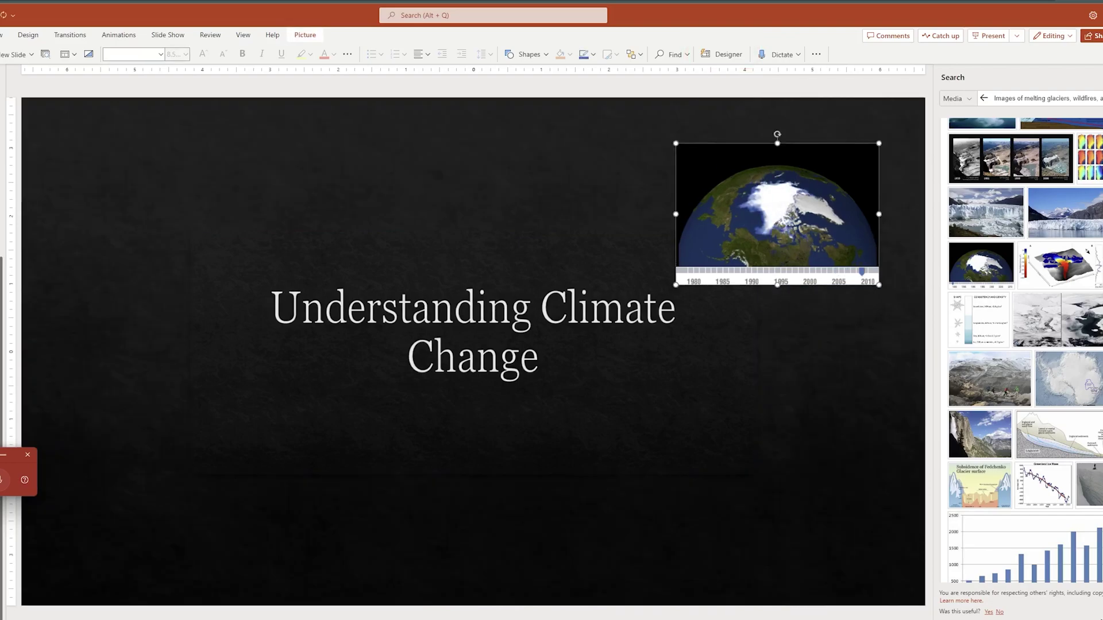
{"action": "scroll", "coordinate": [981, 266], "scroll_direction": "up", "scroll_amount": 5}
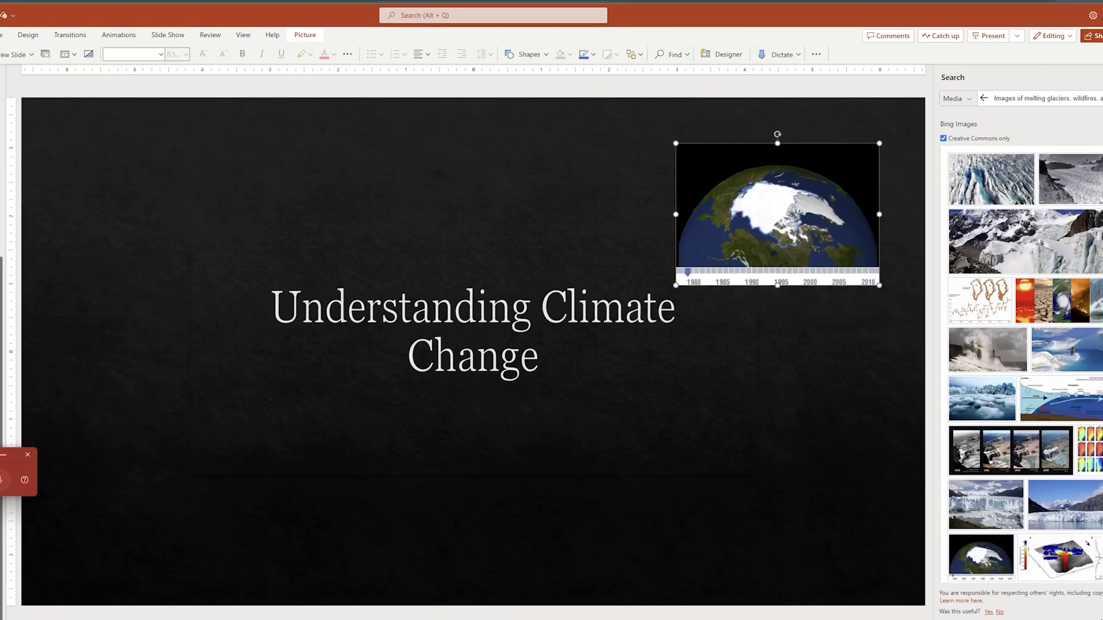
{"action": "left_click", "coordinate": [724, 54]}
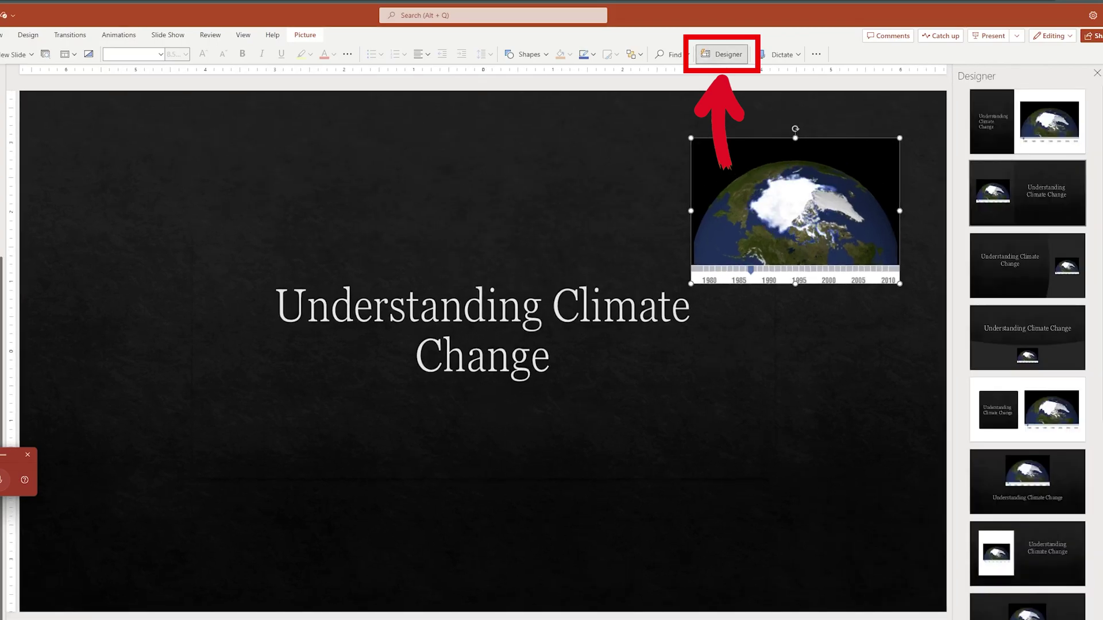
Step: Apply the Designer layout with the dark title panel beside the large globe image on white to the title slide
{"action": "left_click", "coordinate": [1027, 121]}
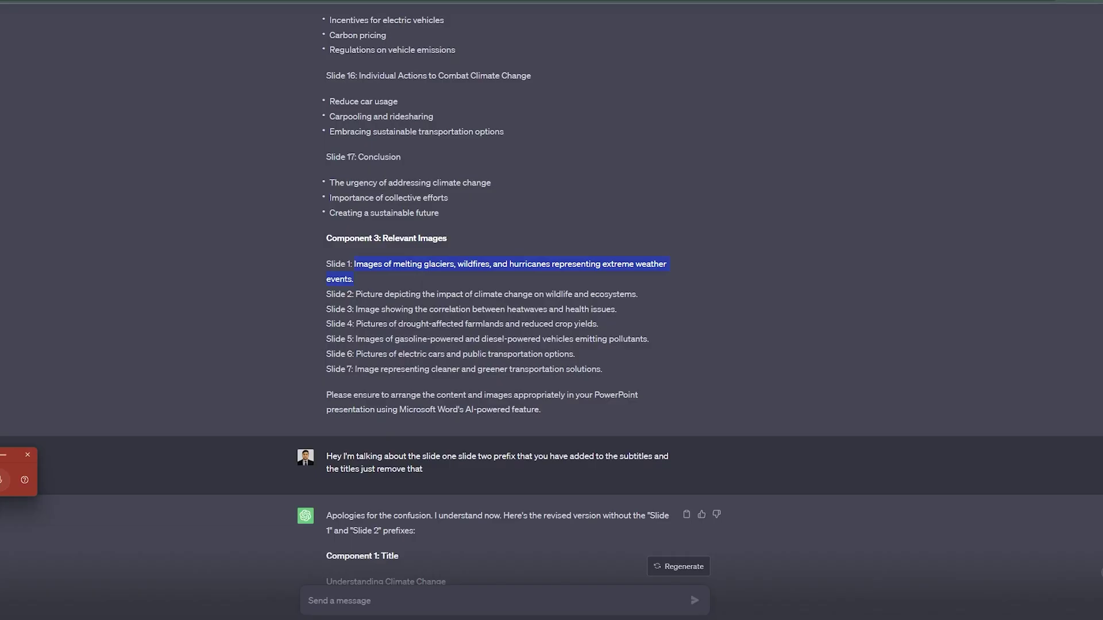
Step: Copy ChatGPT's Slide 2 image description about wildlife and ecosystems and paste it onto the Greenhouse Effect slide
{"action": "left_click", "coordinate": [417, 276]}
{"action": "left_click_drag", "start_coordinate": [355, 294], "coordinate": [632, 294]}
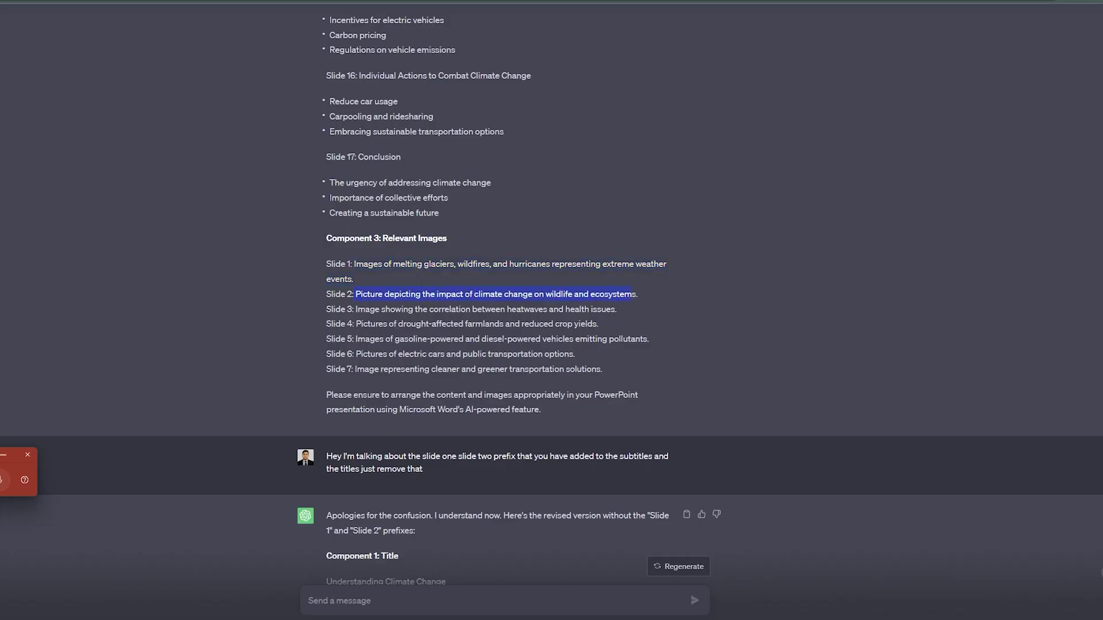
{"action": "right_click", "coordinate": [630, 294]}
{"action": "left_click", "coordinate": [654, 305]}
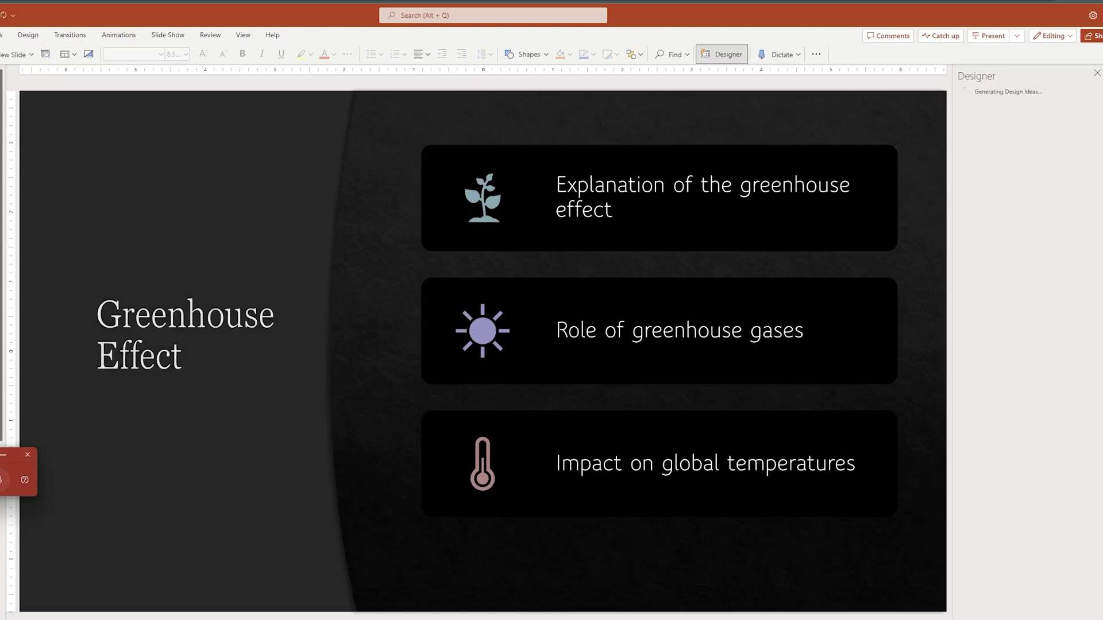
{"action": "key", "text": "ctrl+v"}
{"action": "key", "text": "ctrl+a"}
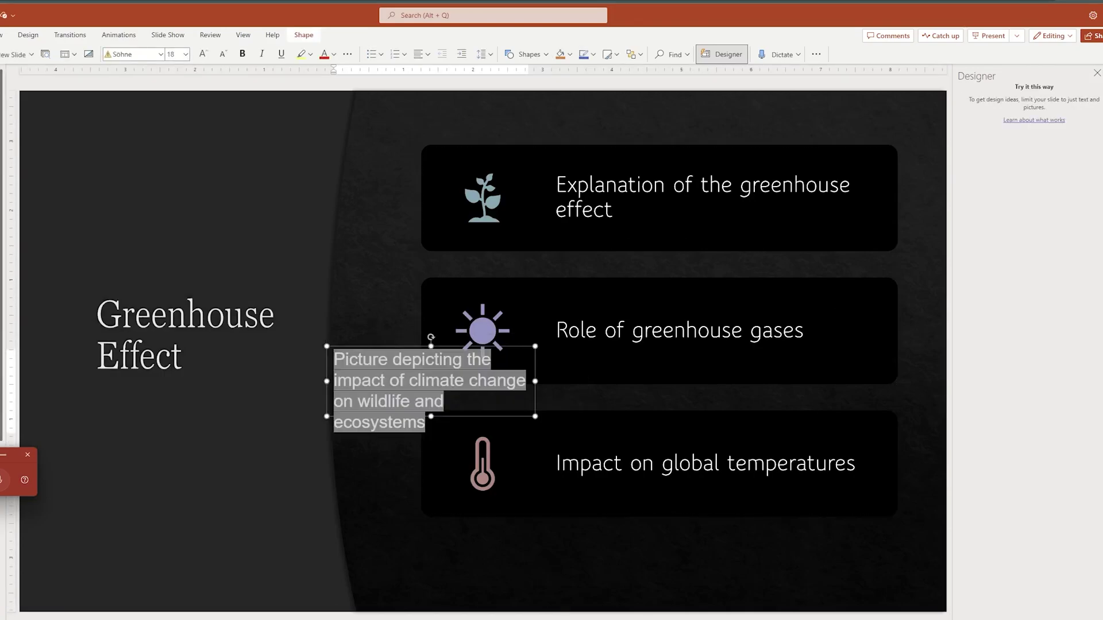
Step: Search for the pasted wildlife and ecosystems description from within the slide and limit the results to media
{"action": "right_click", "coordinate": [385, 357]}
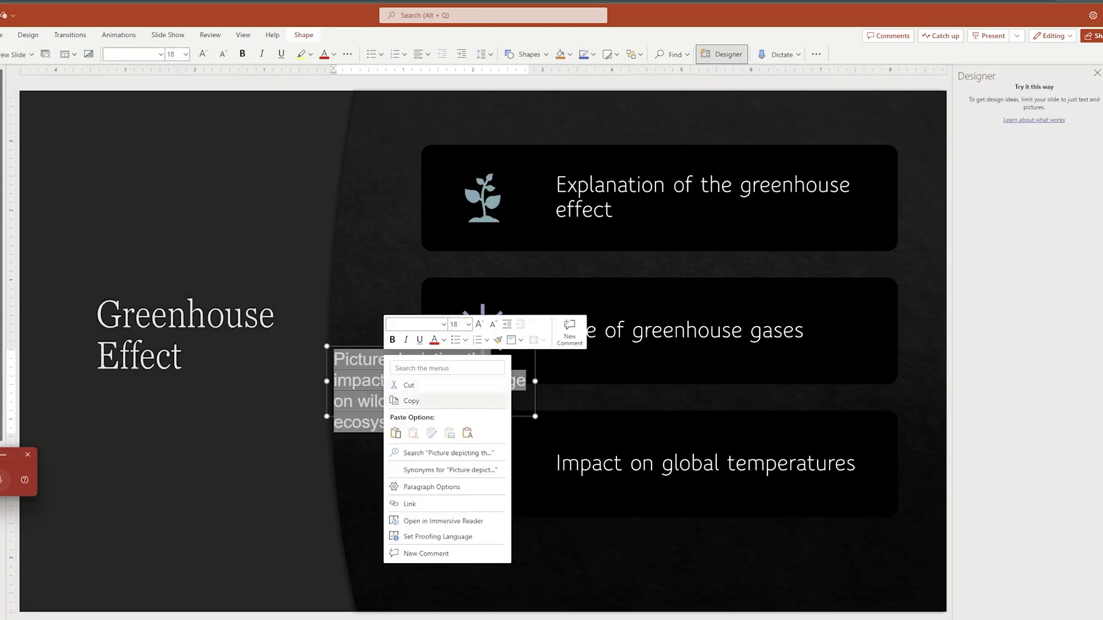
{"action": "left_click", "coordinate": [448, 453]}
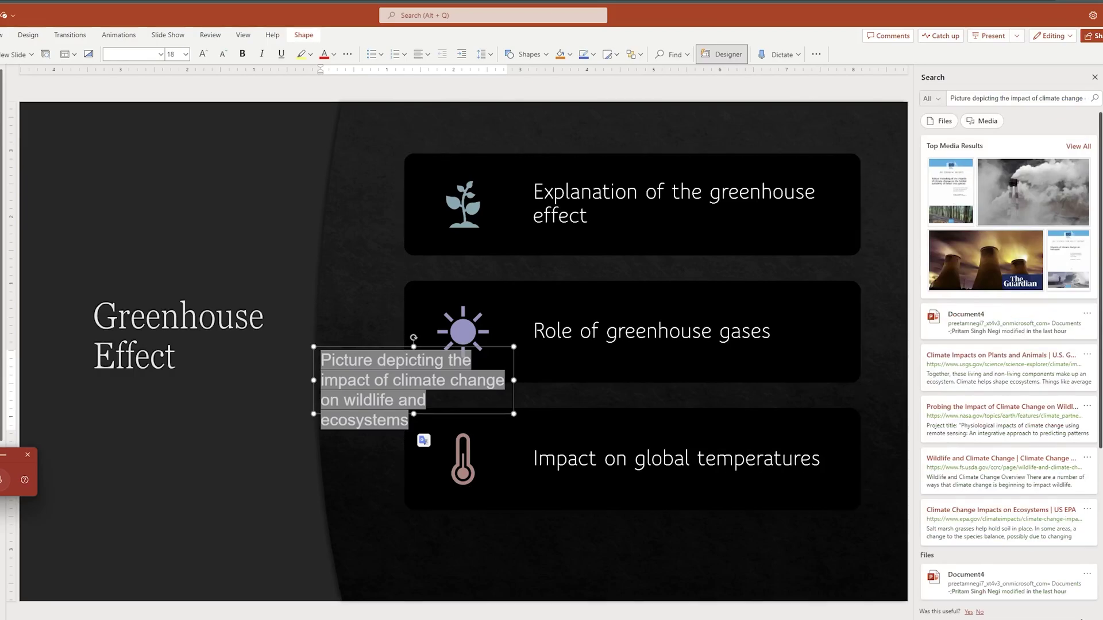
{"action": "left_click", "coordinate": [983, 121]}
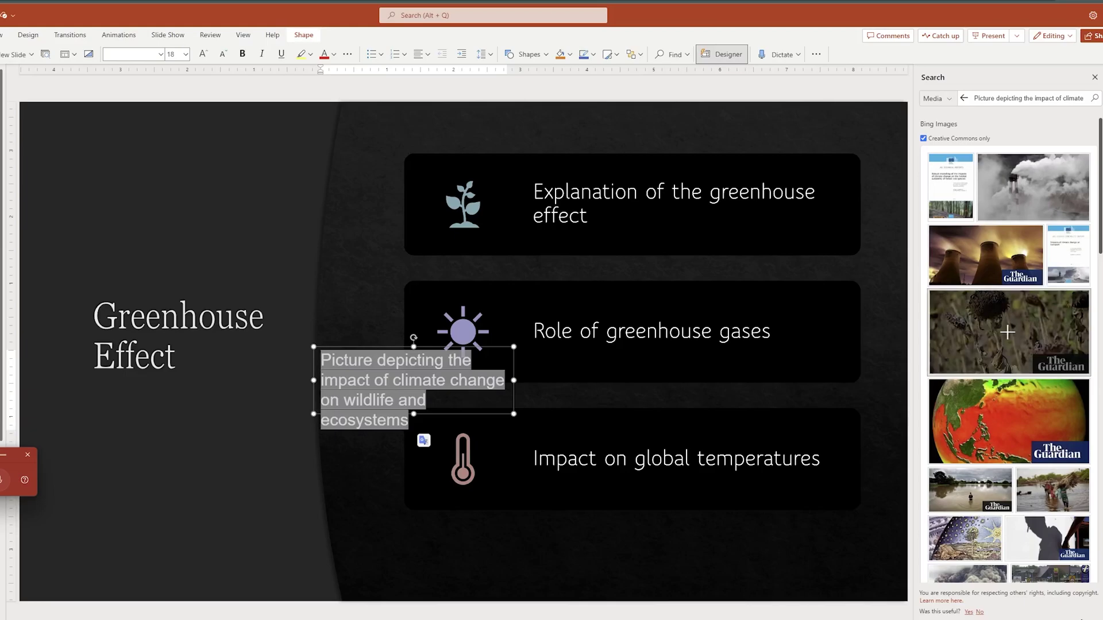
Step: Insert the photo of the cracked, dried-up wetland from the media results into the Greenhouse Effect slide
{"action": "scroll", "coordinate": [1041, 258], "scroll_direction": "down", "scroll_amount": 5}
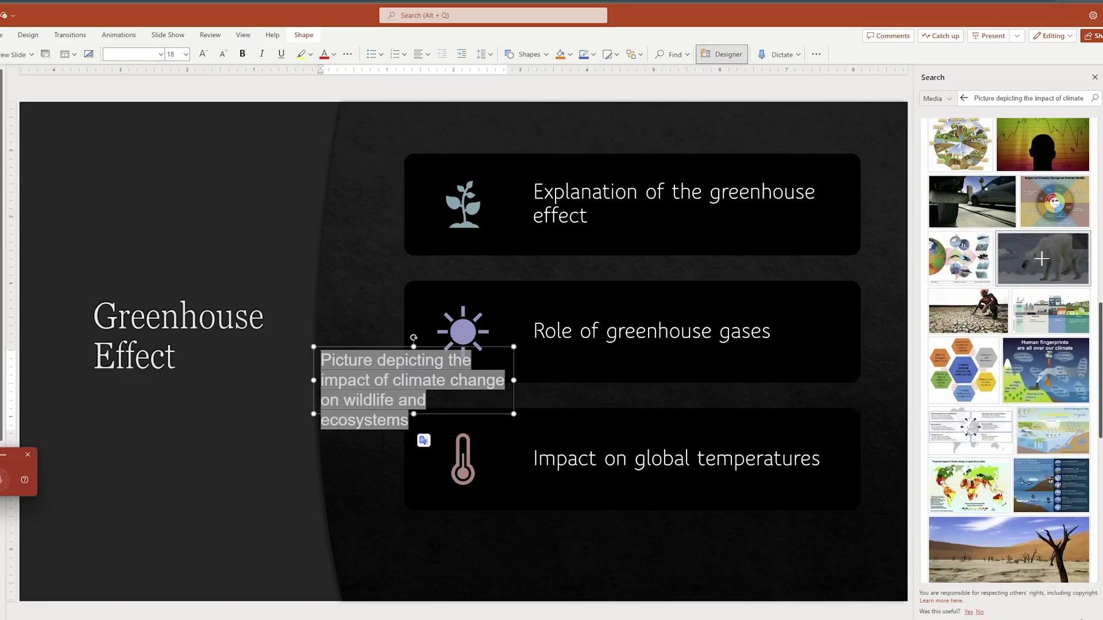
{"action": "scroll", "coordinate": [1042, 258], "scroll_direction": "down", "scroll_amount": 3}
{"action": "scroll", "coordinate": [1007, 459], "scroll_direction": "down", "scroll_amount": 3}
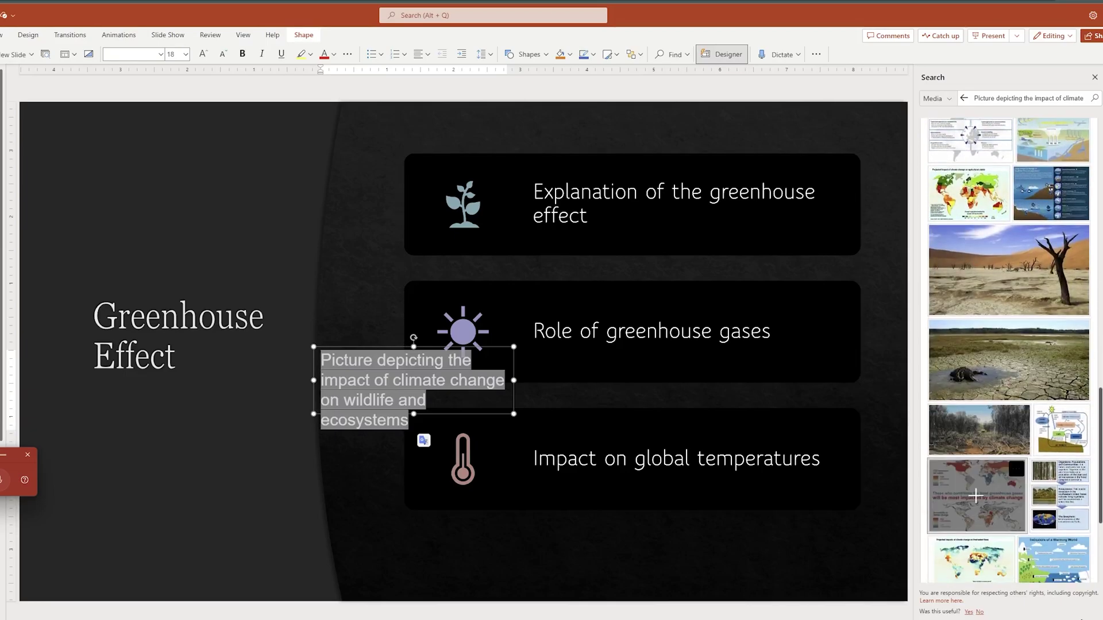
{"action": "left_click", "coordinate": [1007, 360]}
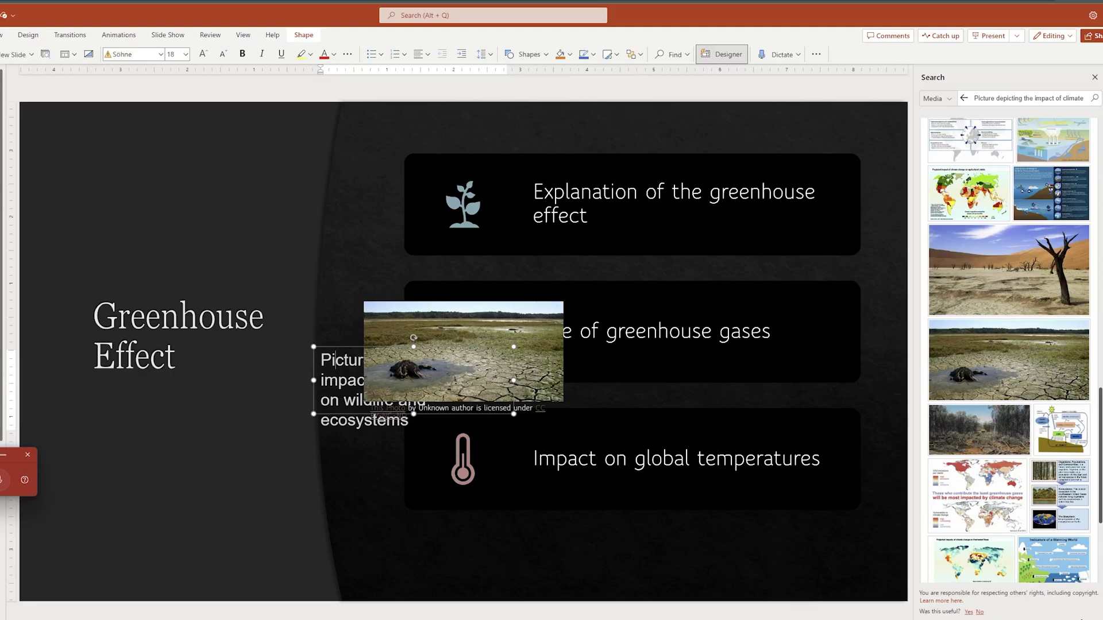
Step: Delete the pasted image description text box from the Greenhouse Effect slide
{"action": "key", "text": "Escape"}
{"action": "key", "text": "Delete"}
{"action": "left_click", "coordinate": [215, 316]}
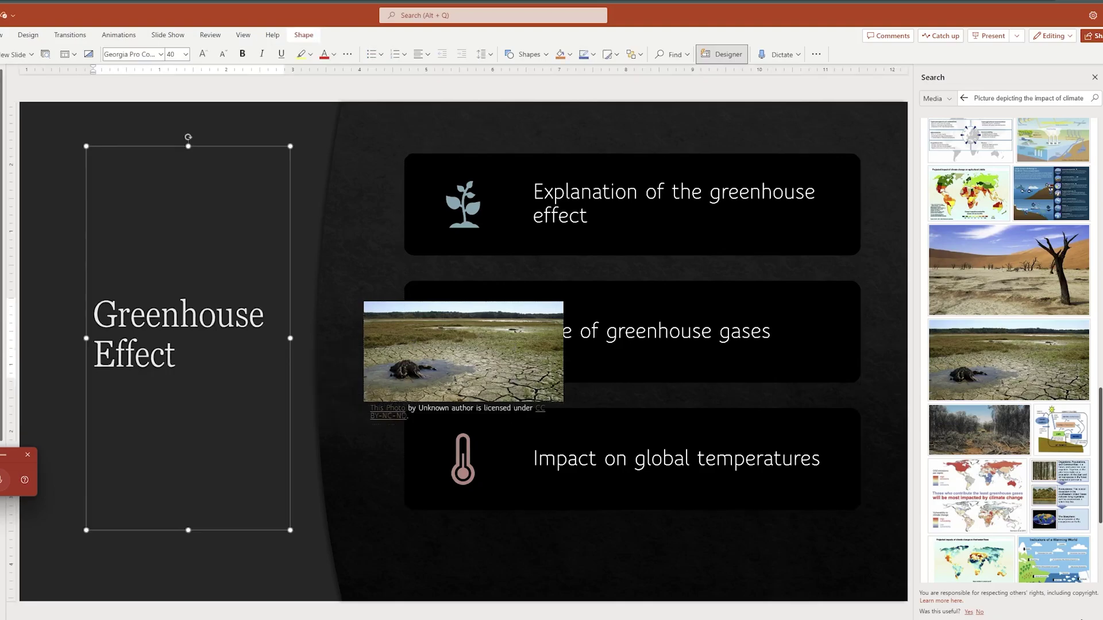
Step: Move the cracked wetland photo on the Greenhouse Effect slide slightly up and to the left, away from its attribution caption
{"action": "left_click", "coordinate": [408, 415]}
{"action": "left_click_drag", "start_coordinate": [408, 416], "coordinate": [387, 416]}
{"action": "left_click", "coordinate": [463, 345]}
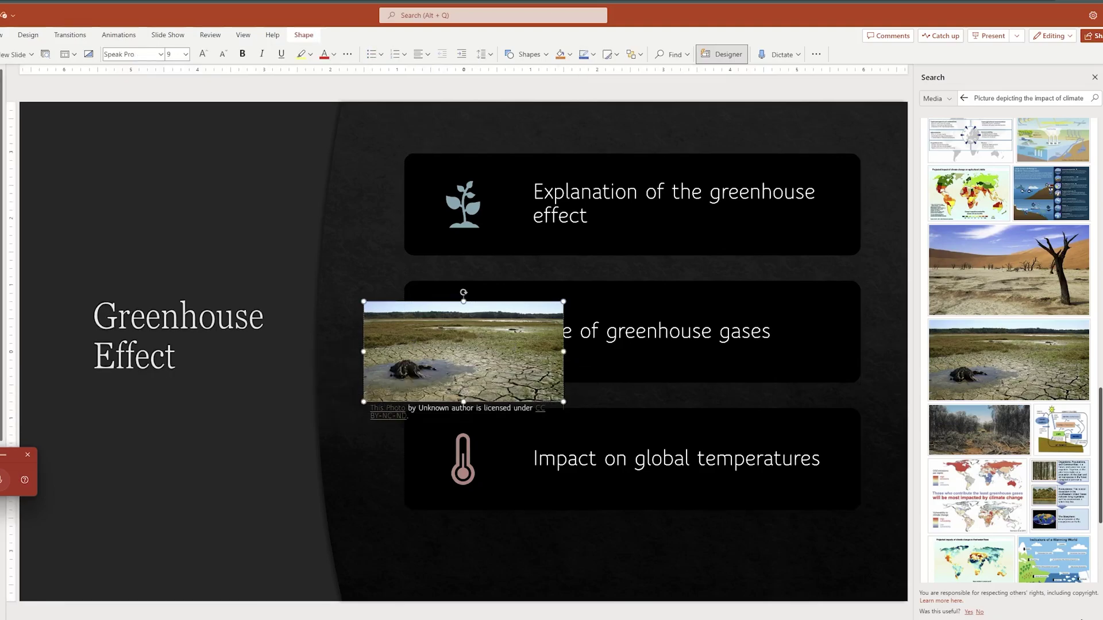
{"action": "mouse_move", "coordinate": [463, 344]}
{"action": "left_mouse_down"}
{"action": "mouse_move", "coordinate": [429, 349]}
{"action": "mouse_move", "coordinate": [449, 341]}
{"action": "left_mouse_up"}
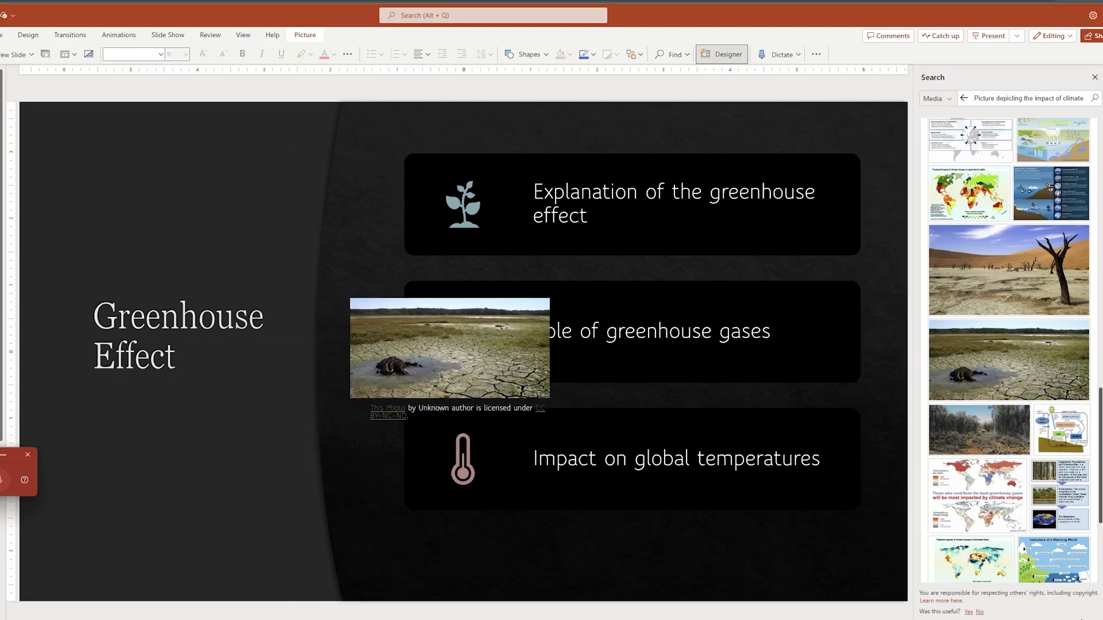